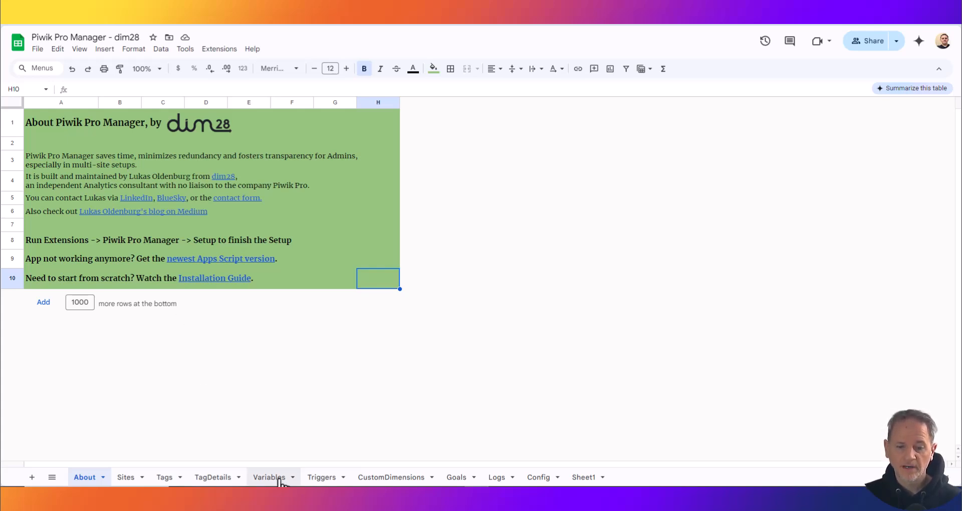
- Look through the Sites, Tags, TagDetails, Variables, Triggers, CustomDimensions and Goals sheets, including the further columns of TagDetails
click(126, 480)
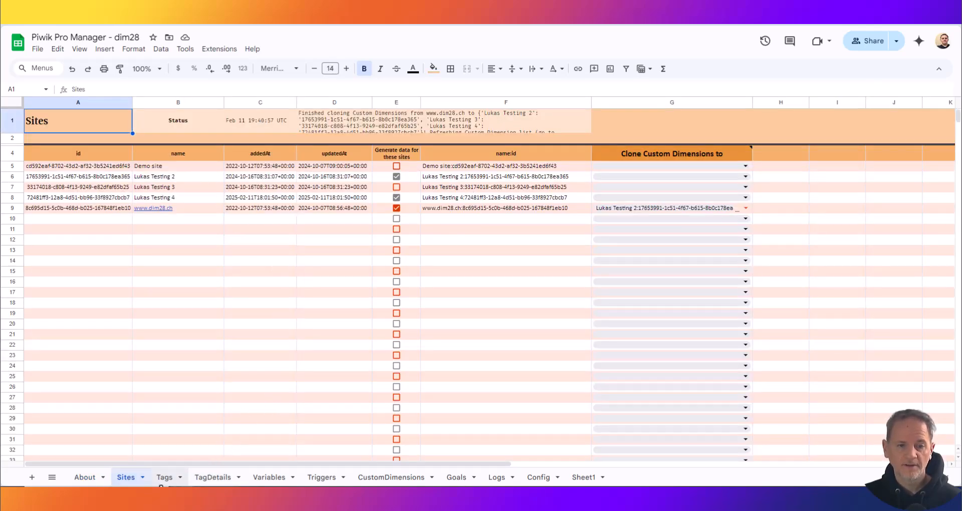
click(161, 480)
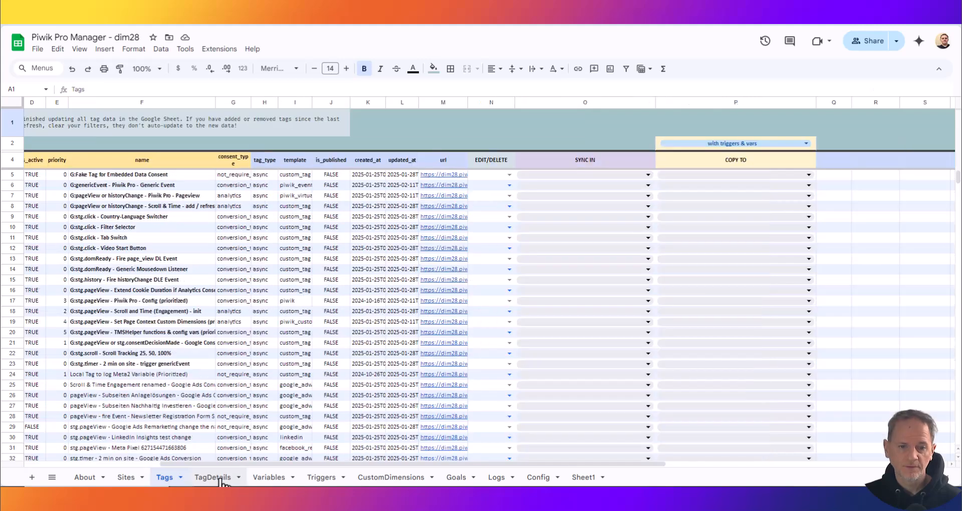
click(213, 477)
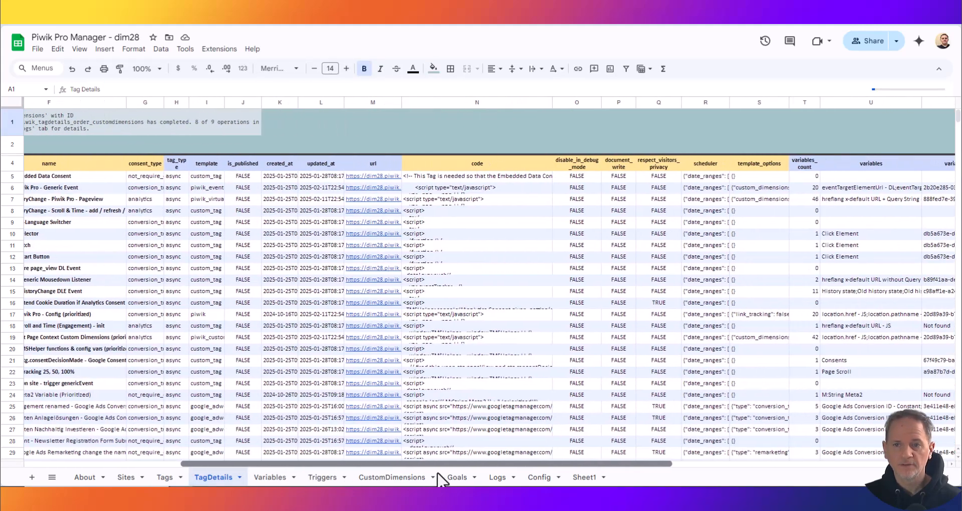
scroll(451, 435, right, 3)
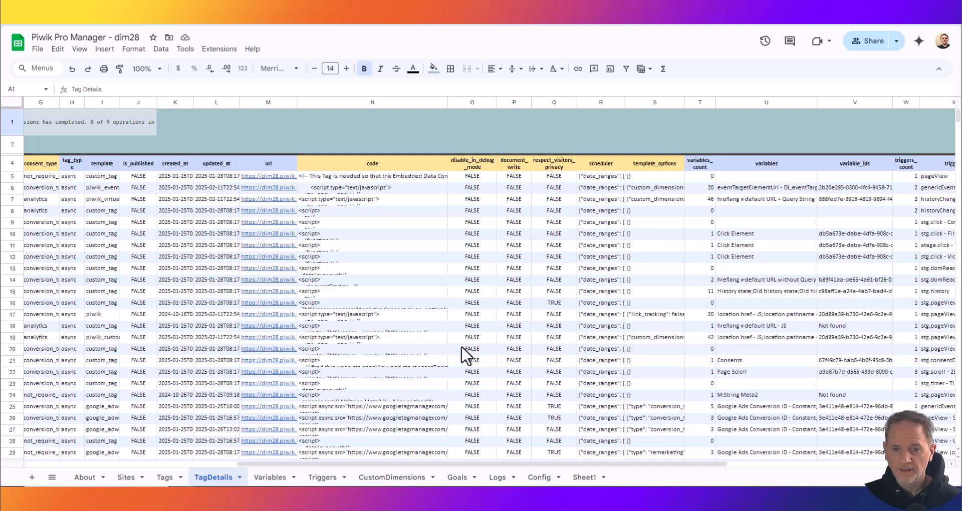
drag(480, 465, 230, 446)
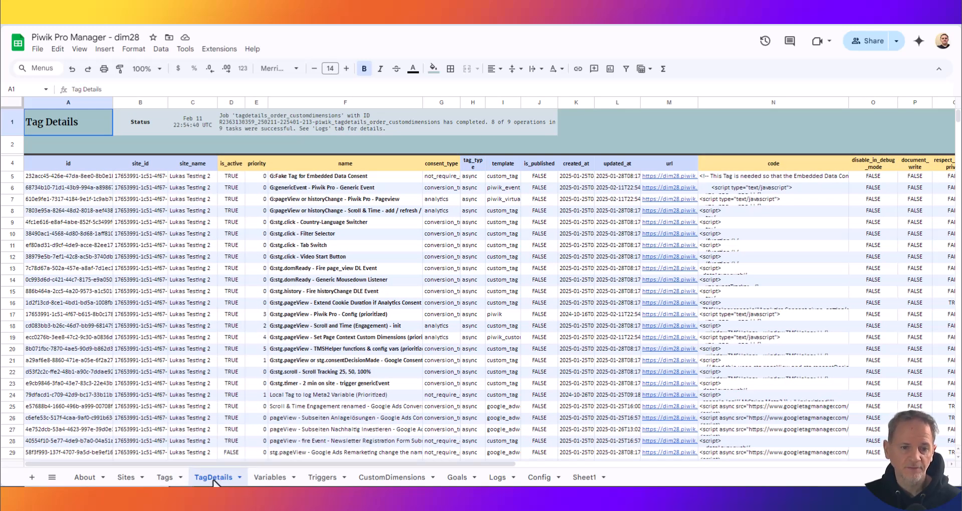
click(270, 477)
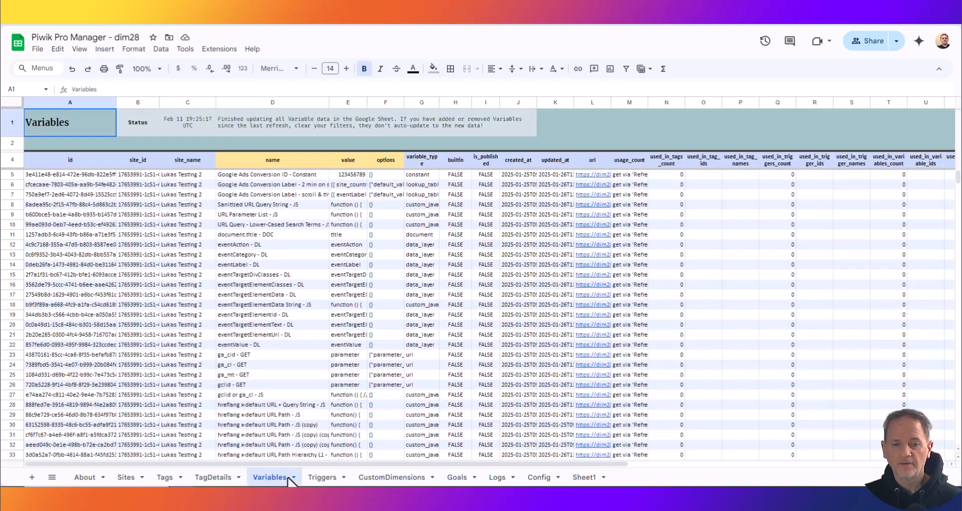
click(321, 477)
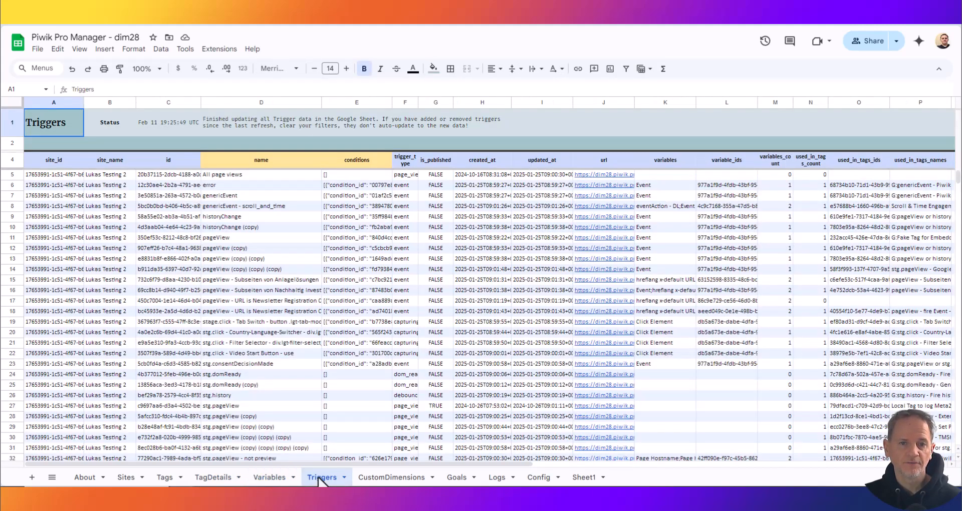
click(386, 478)
click(458, 477)
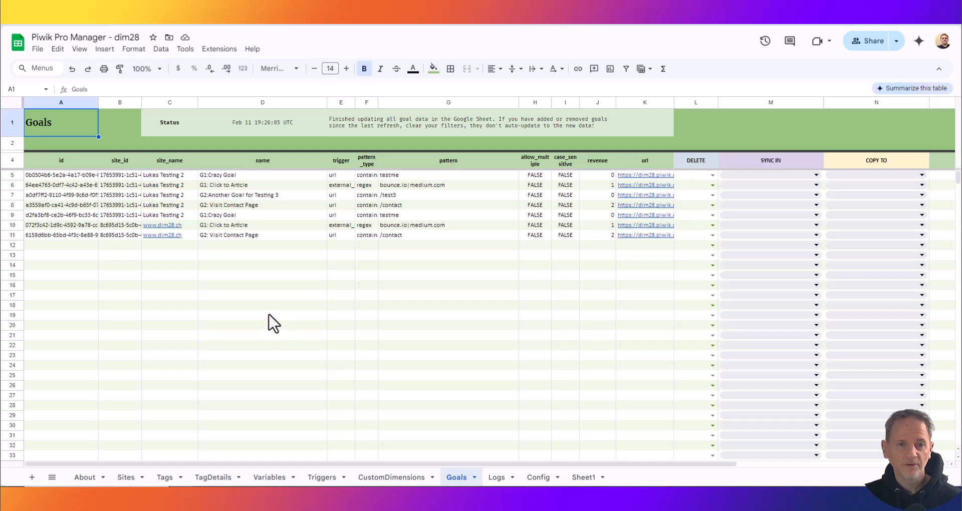
- Run Refresh Tags from the dim28 Piwik Pro Manager extension to reload the tag data
click(219, 49)
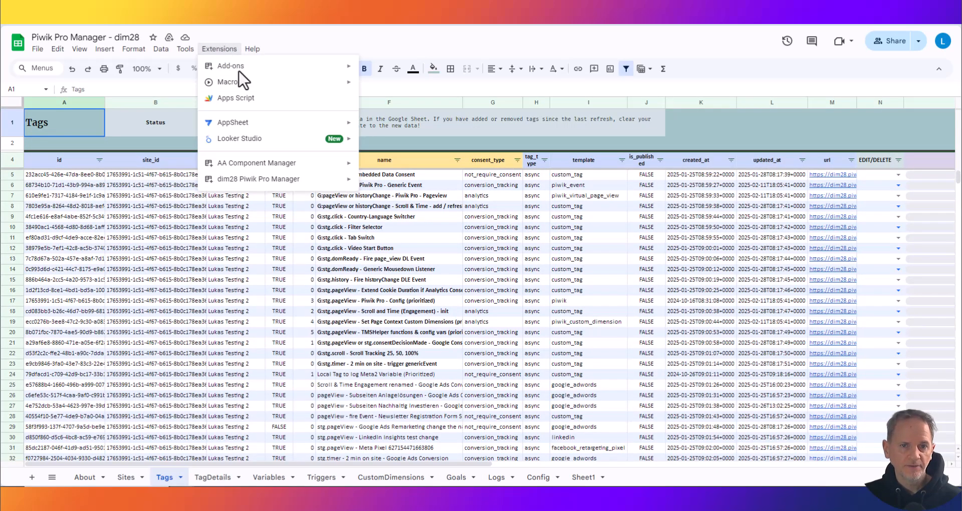
mouse_move(275, 179)
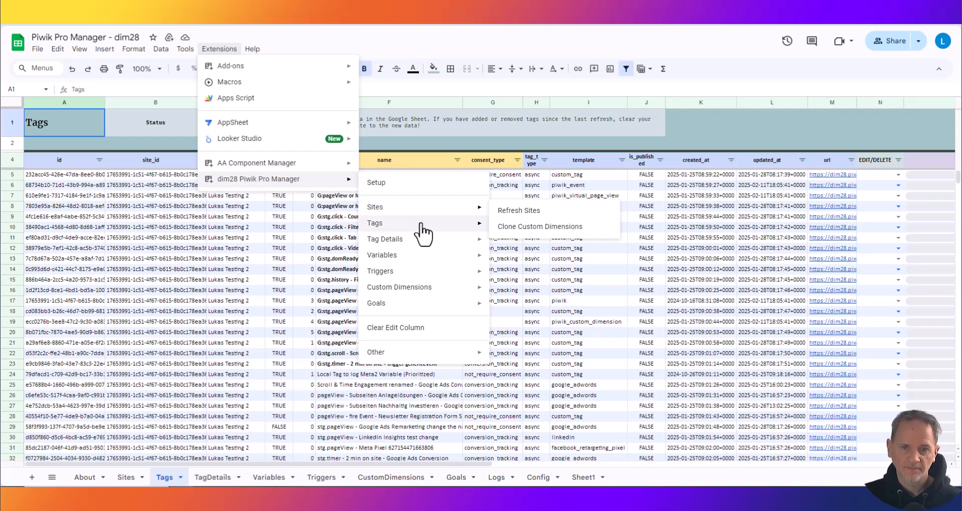
mouse_move(422, 226)
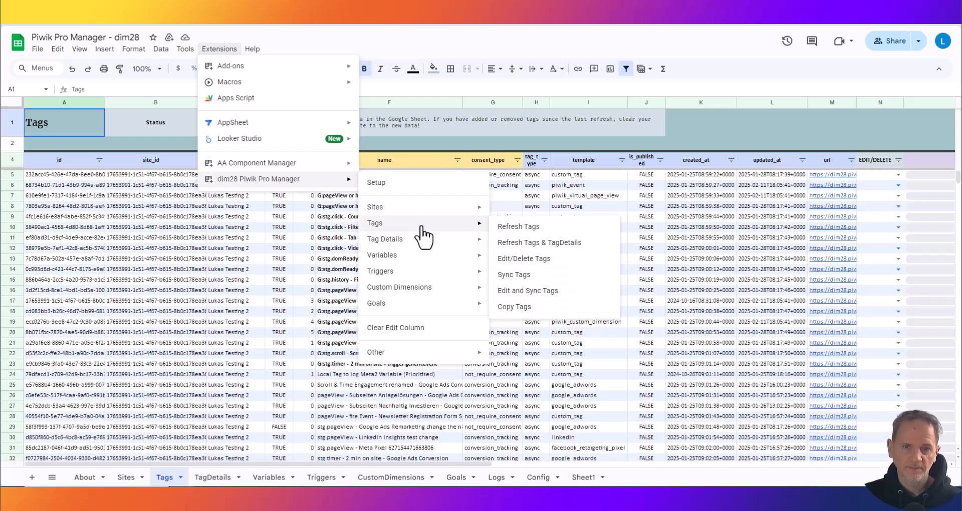
click(533, 232)
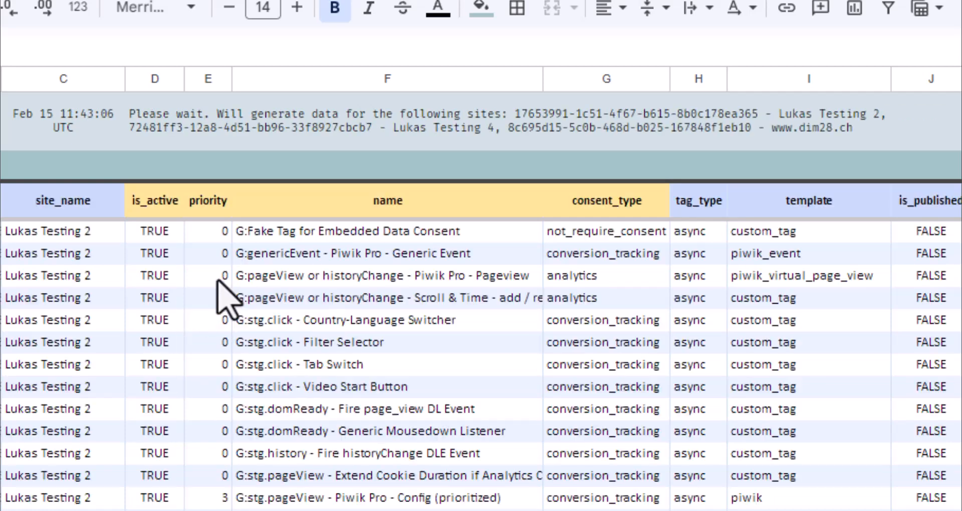
click(165, 133)
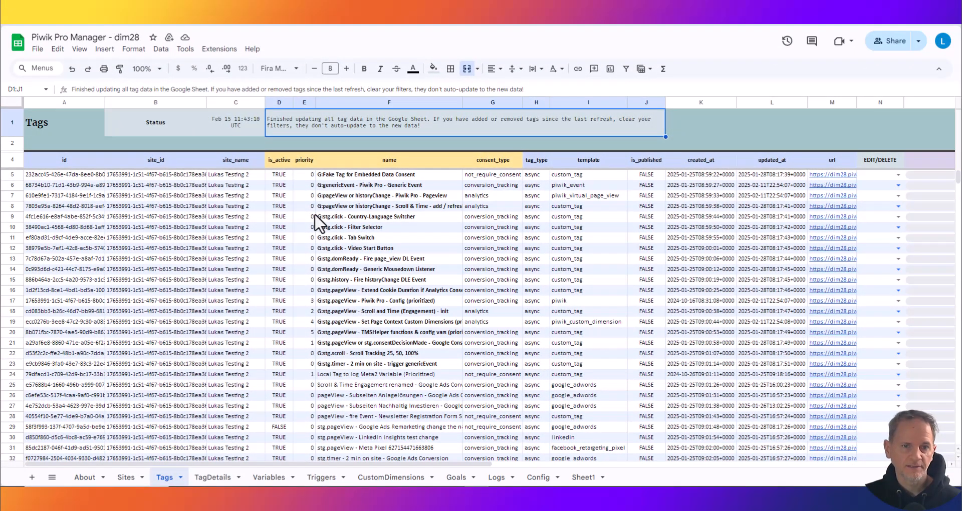
- Create a filter on header row 4 of the Tags sheet and show only conversion_tracking in consent_type
click(12, 160)
click(626, 69)
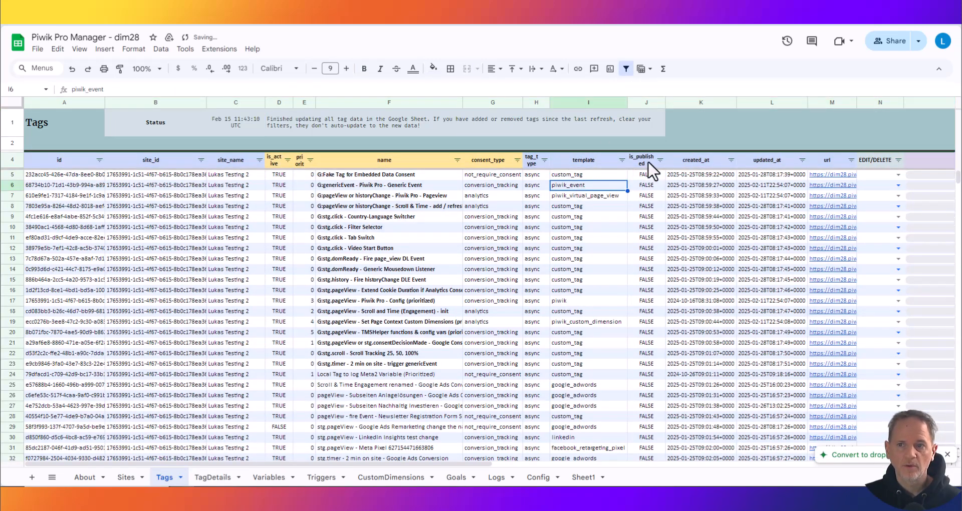
click(517, 160)
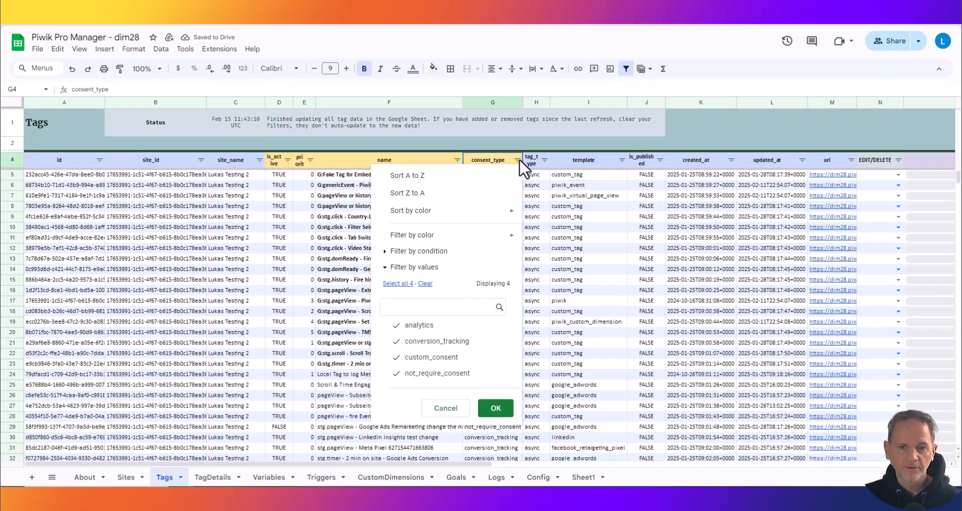
click(424, 284)
click(435, 341)
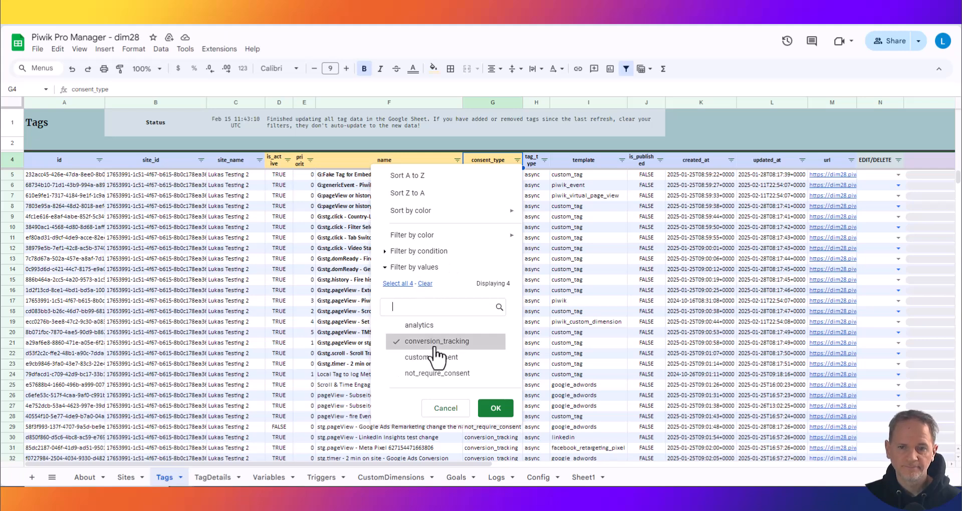
click(494, 409)
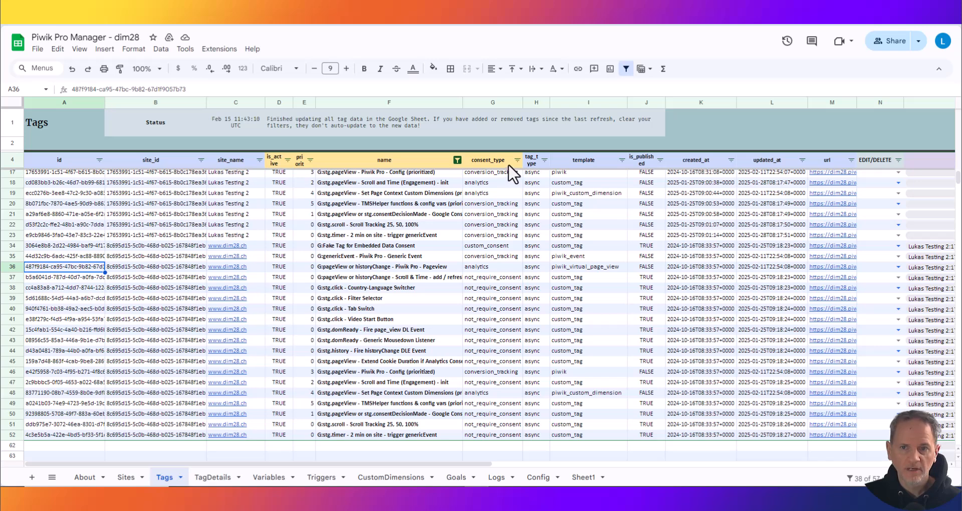
- Inspect the code of the G:stg.click - Filter Selector tag in TagDetails and return to the Tags sheet
click(214, 478)
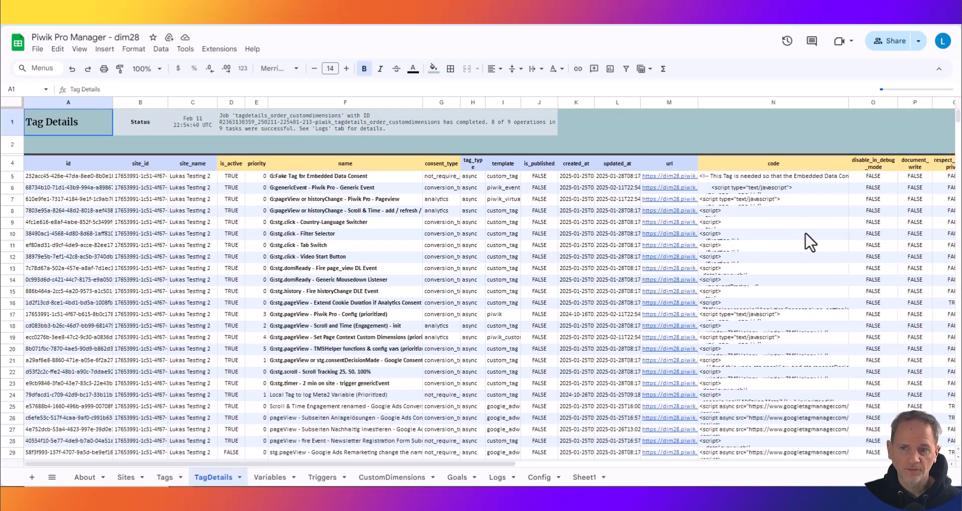
click(784, 235)
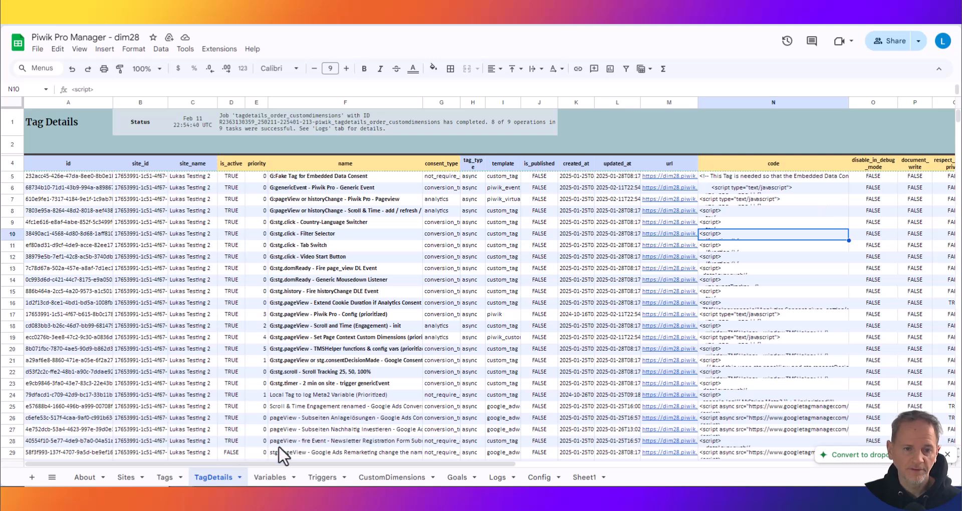
click(164, 478)
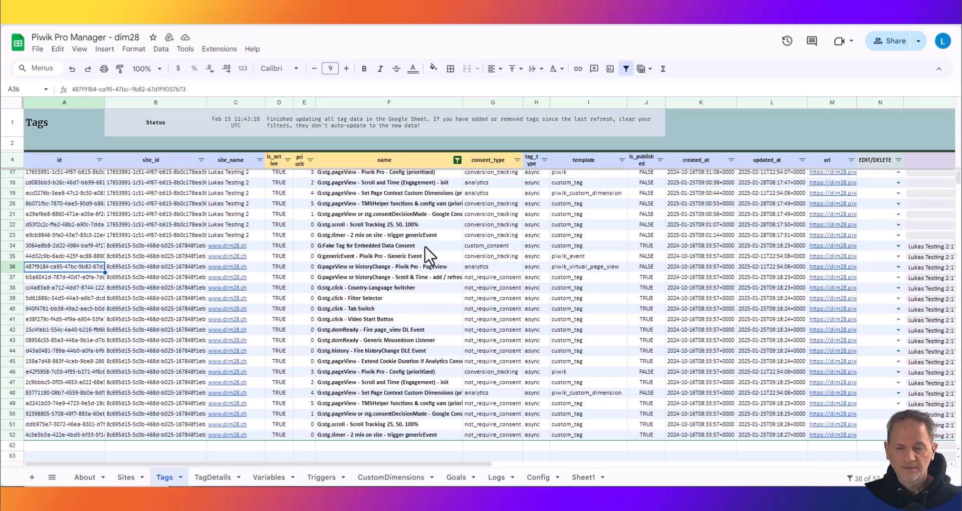
click(501, 257)
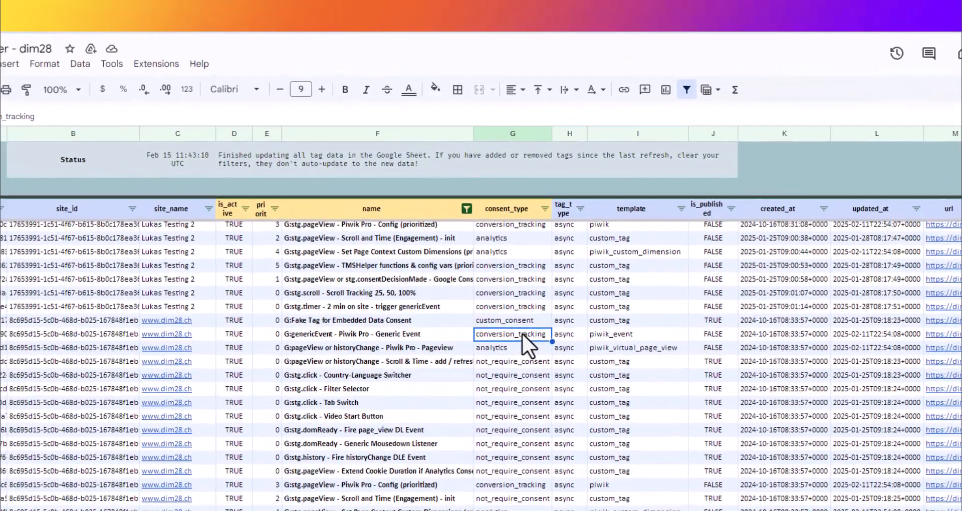
text(analytics)
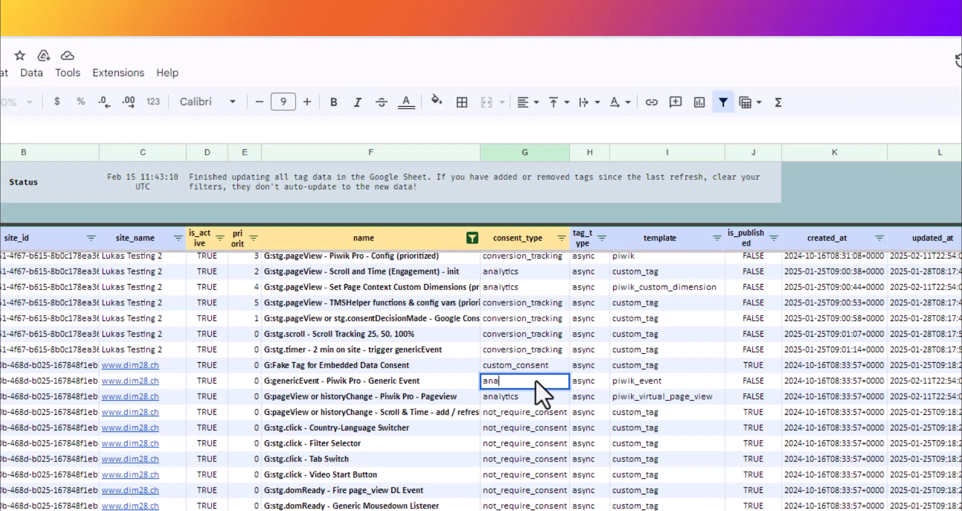
key(Return)
key(Up)
key(Up)
key(Left)
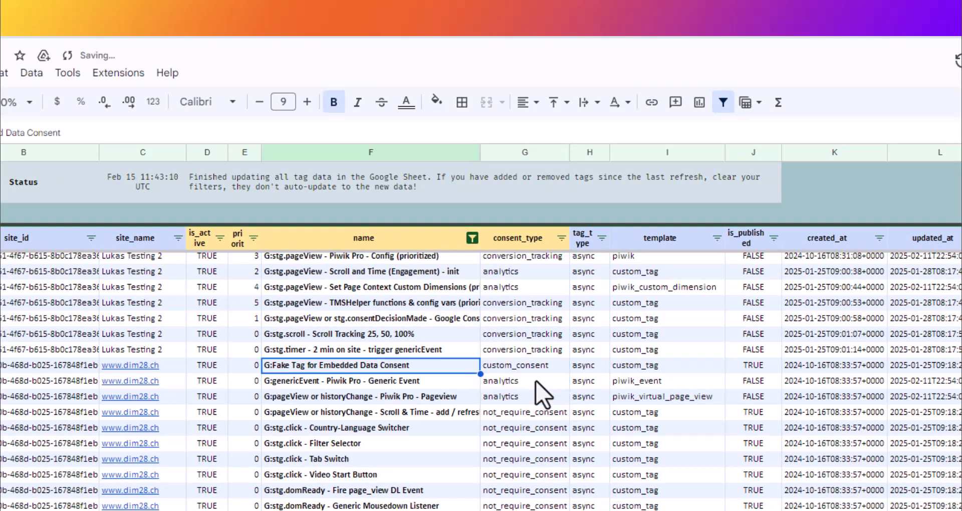
key(Down)
key(Left)
key(Up)
key(Left)
key(Right)
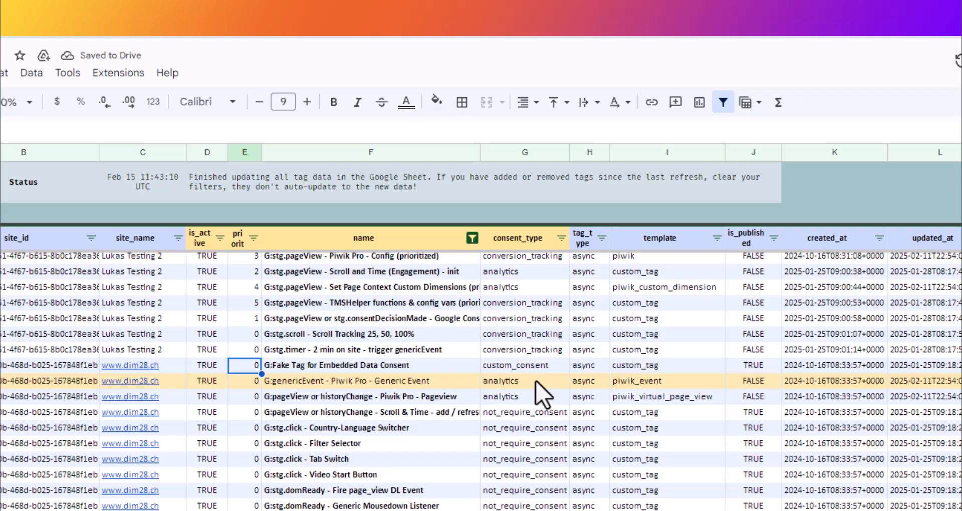
text(100)
key(Return)
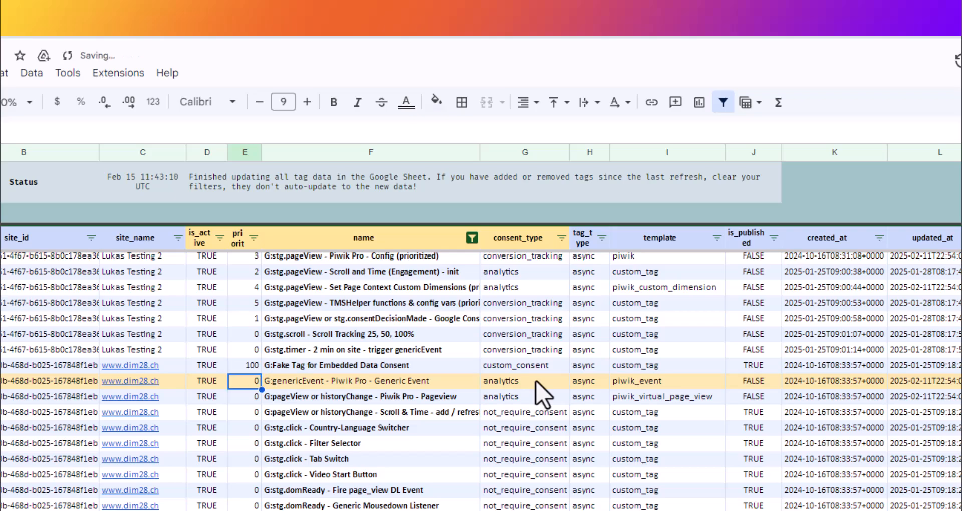
key(Up)
key(Right)
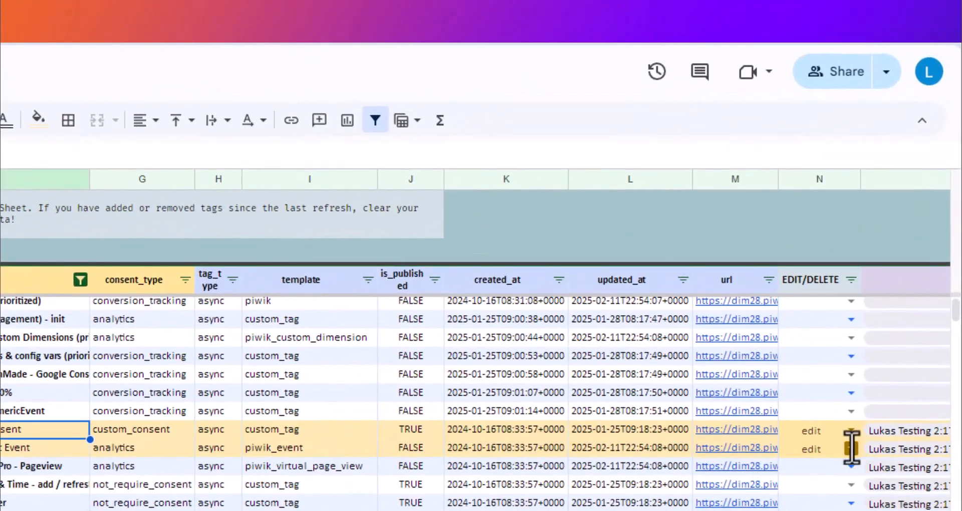
- View the EDIT/DELETE options of the two changed tags and the tag operations offered by Piwik Pro Manager
click(851, 448)
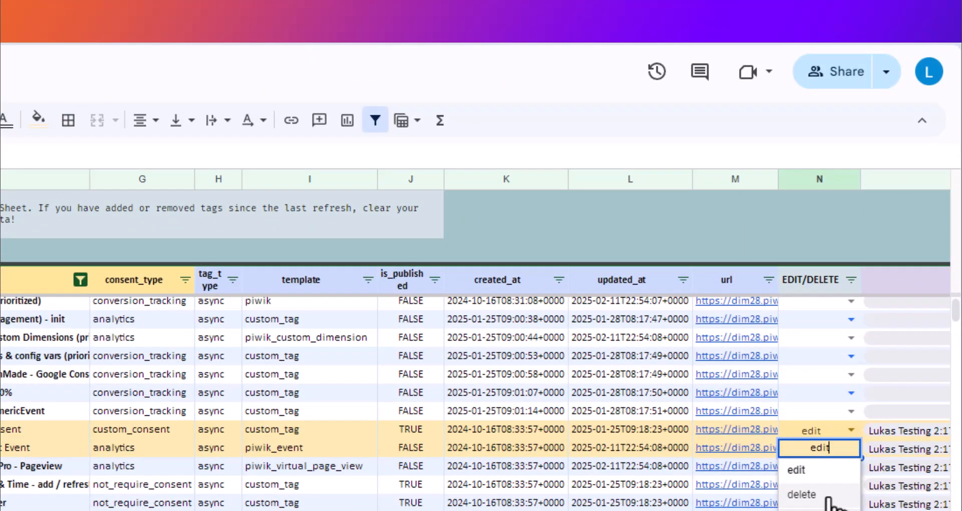
click(820, 428)
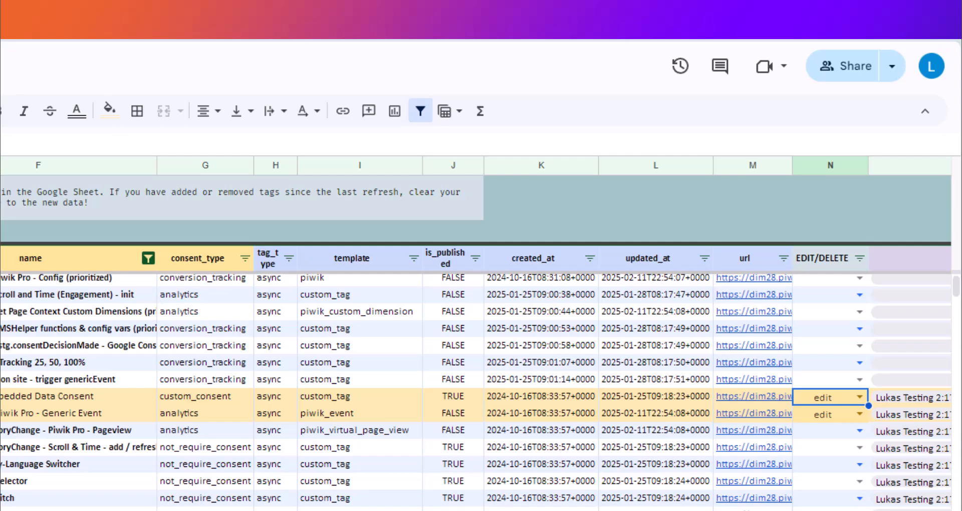
click(177, 51)
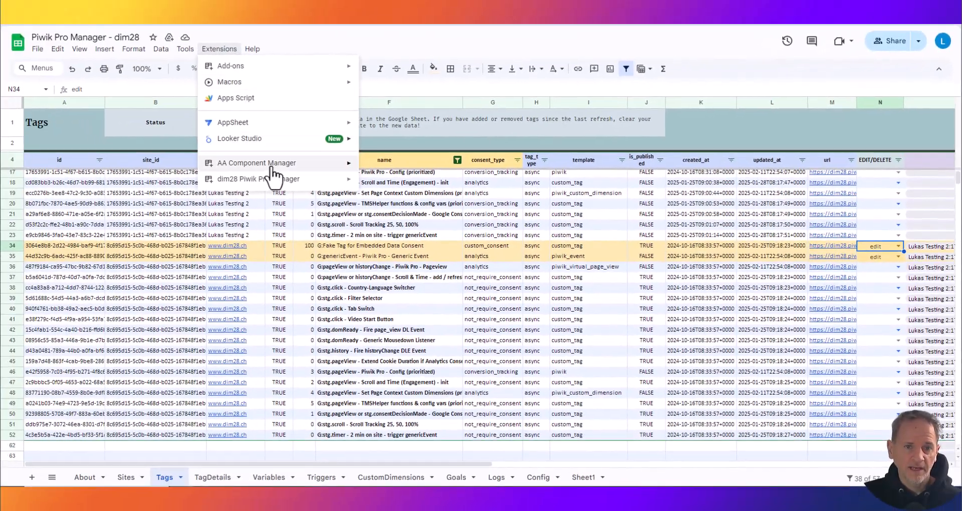
mouse_move(274, 179)
mouse_move(429, 226)
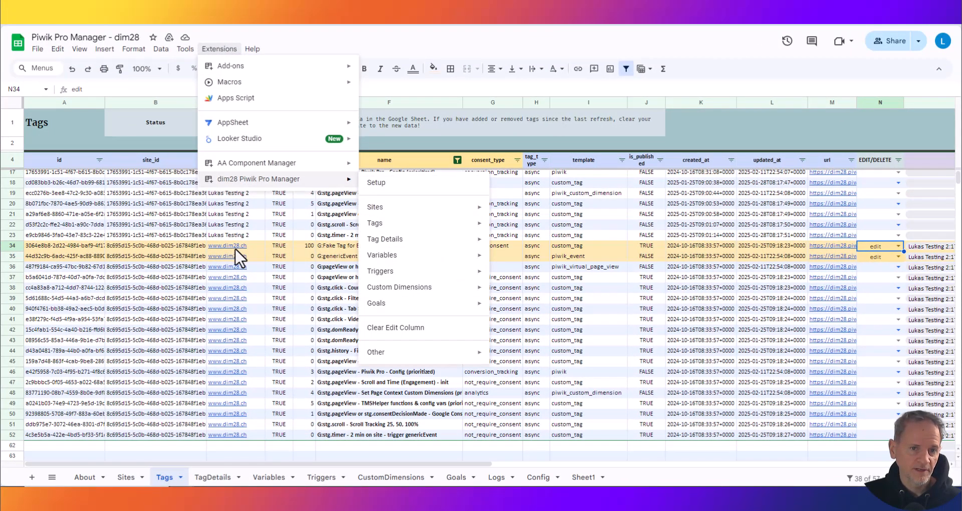
mouse_move(395, 226)
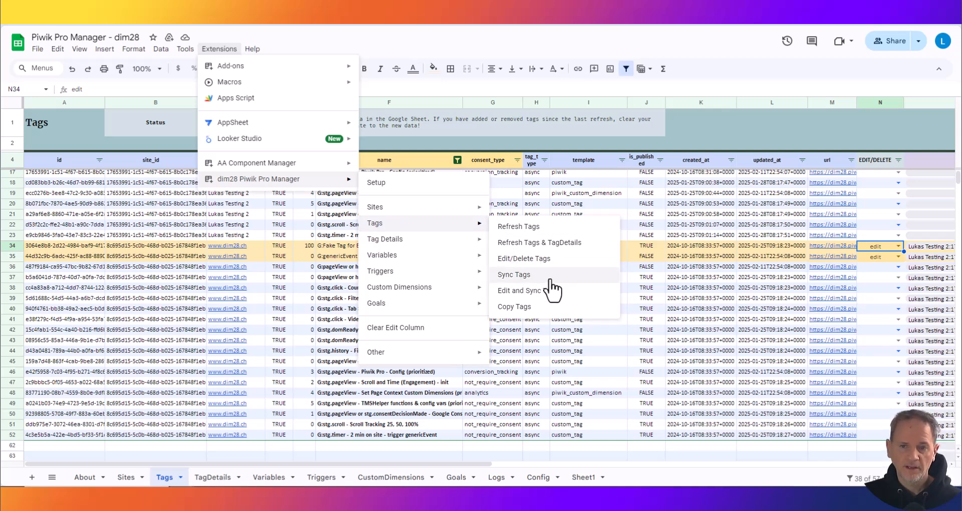
click(675, 244)
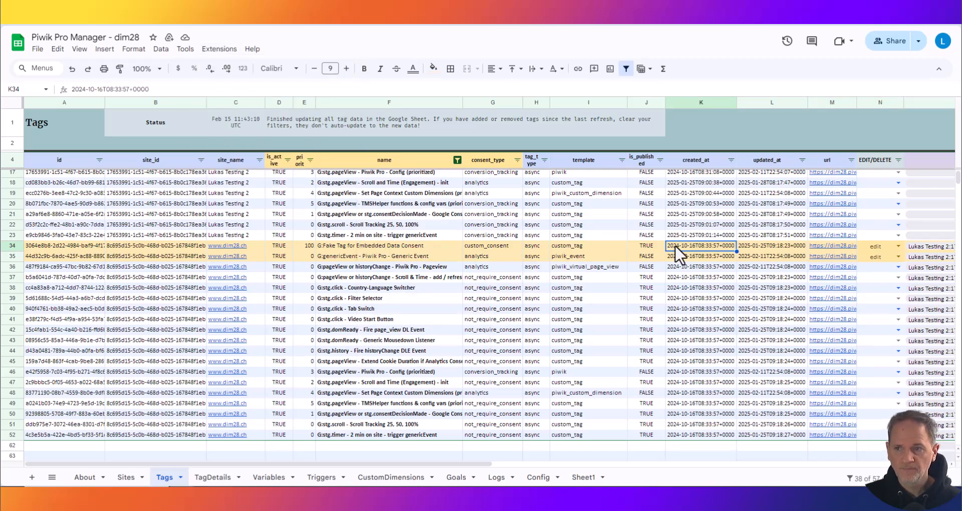
key(Right)
key(Right)
key(Left)
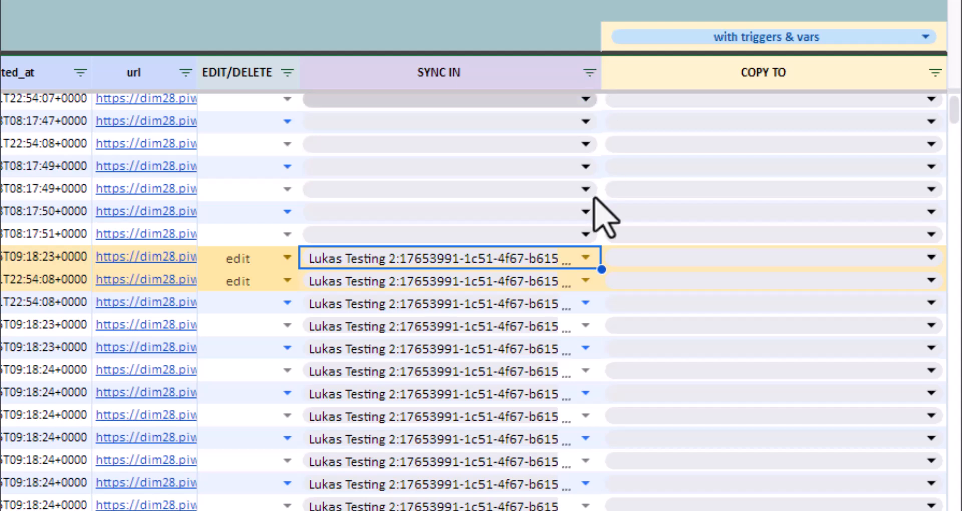
click(585, 257)
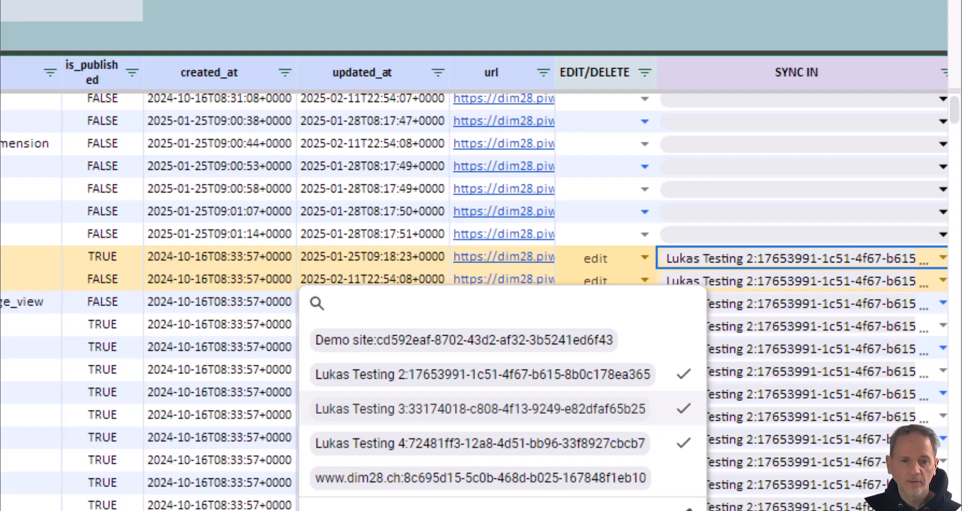
click(238, 232)
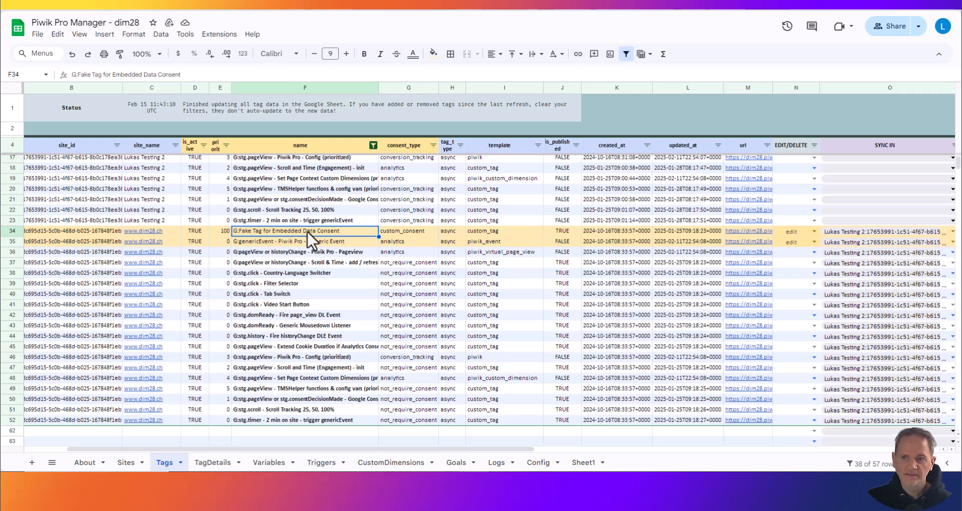
click(950, 357)
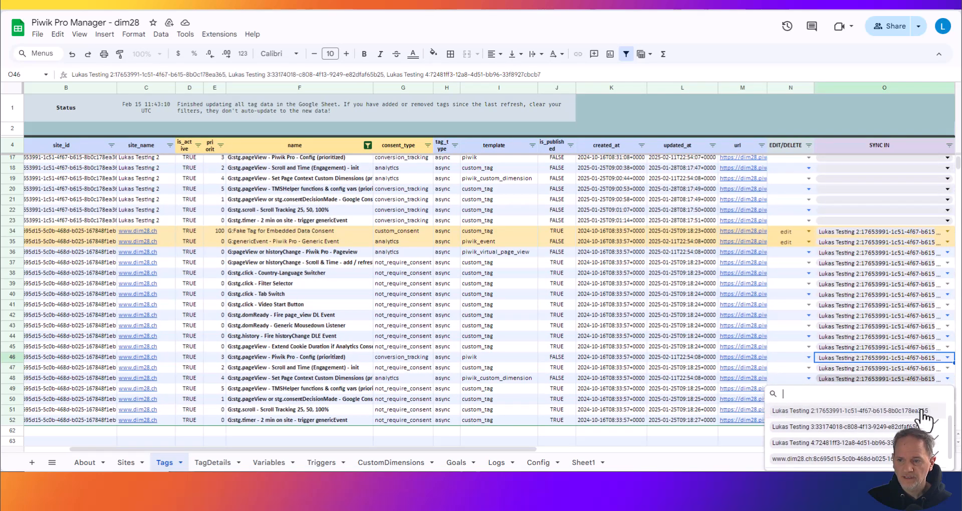
click(784, 318)
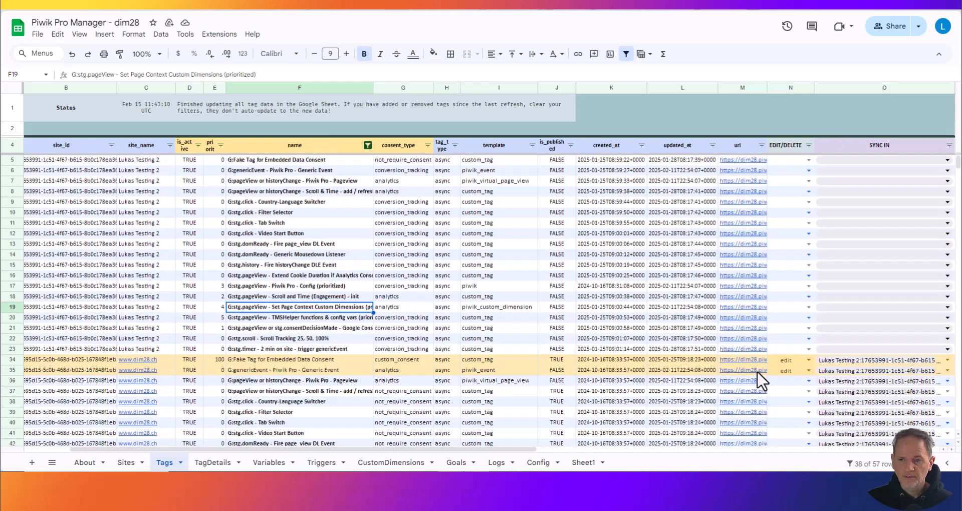
click(757, 372)
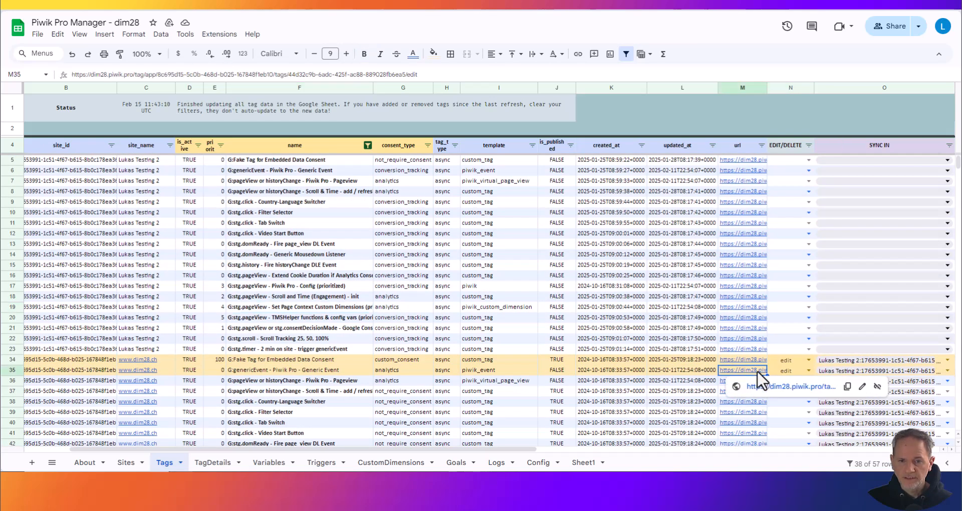
click(782, 387)
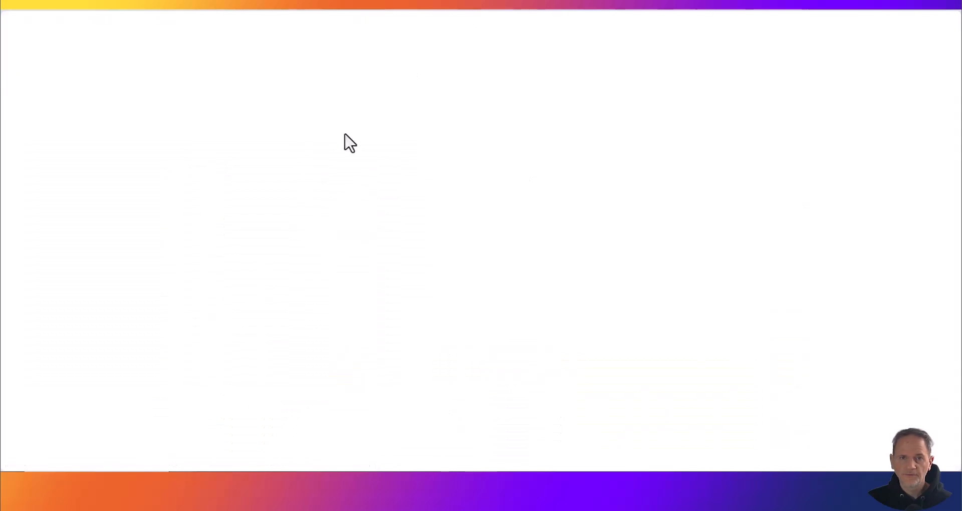
scroll(462, 257, down, 6)
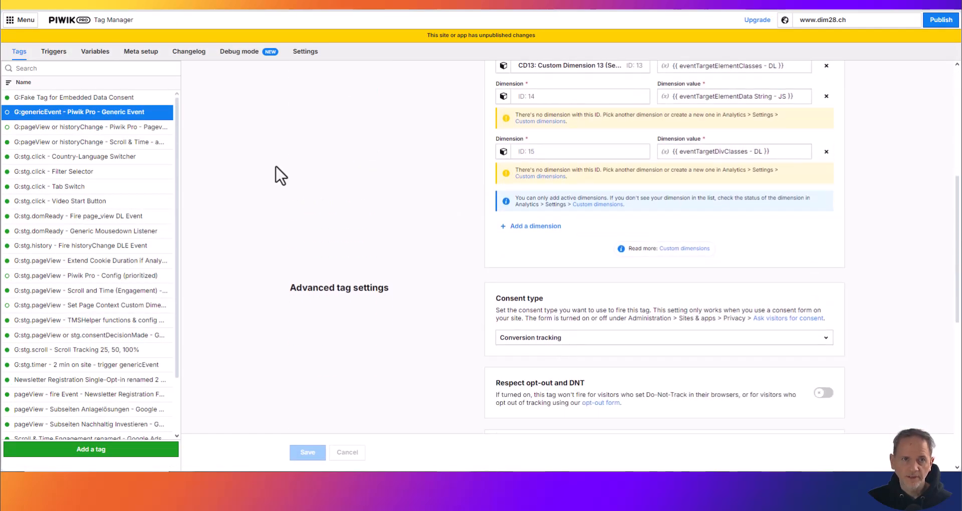
click(80, 2)
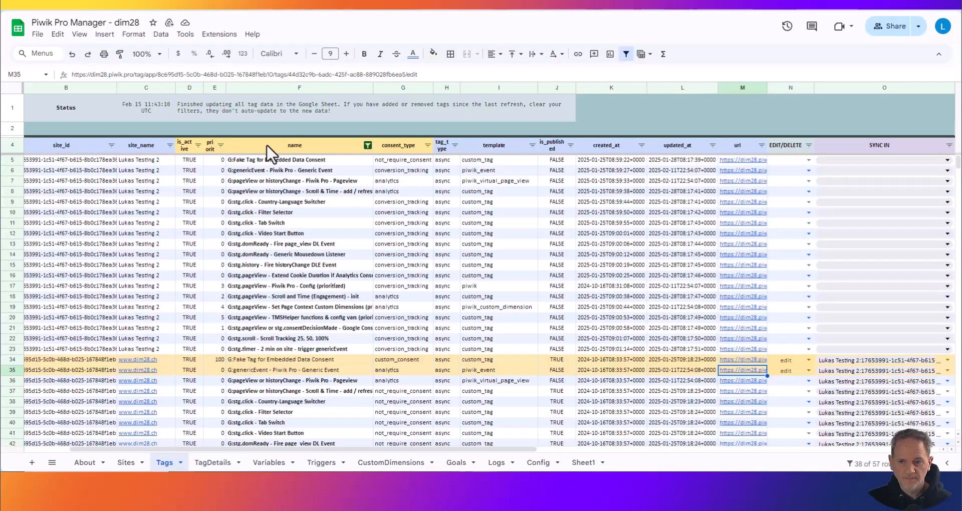
- Find the same-named "G:genericEvent" tag of Lukas Testing 2 and check its consent type in Piwik PRO, then return to the spreadsheet
click(234, 369)
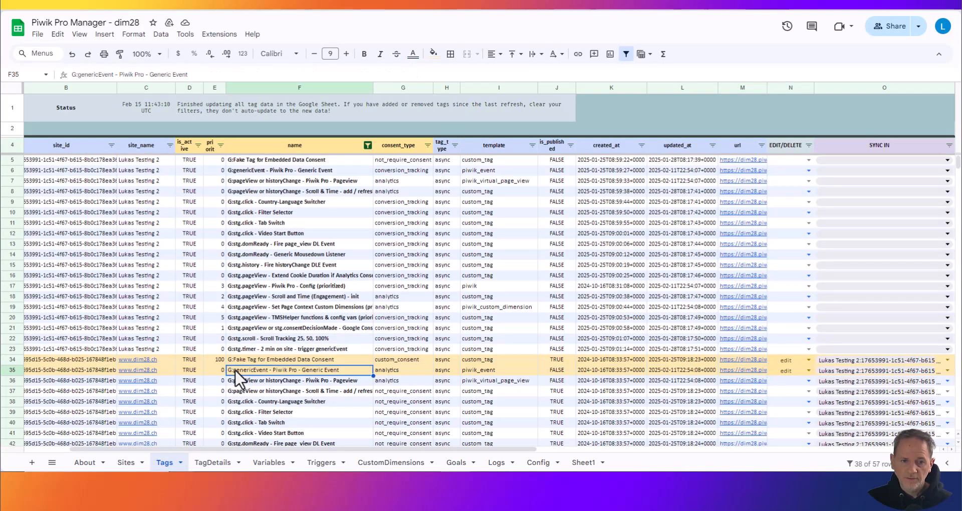
key(ctrl+f)
text(G:genericEvent - Piwik Pro - Generic Event)
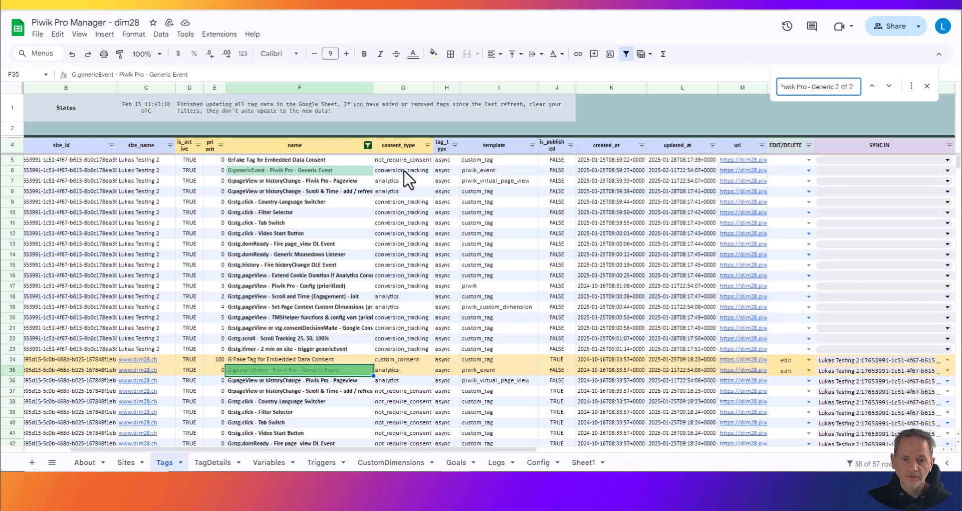
click(747, 171)
click(781, 187)
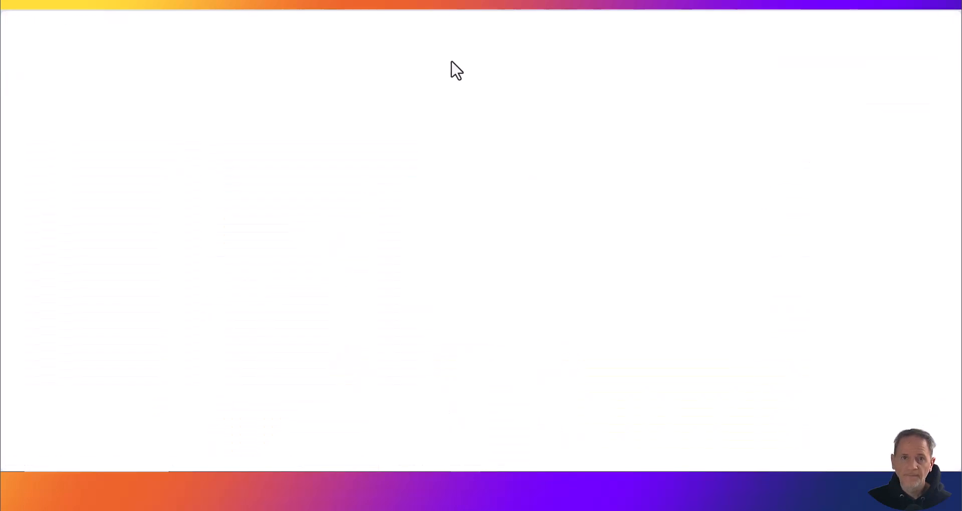
scroll(354, 286, down, 6)
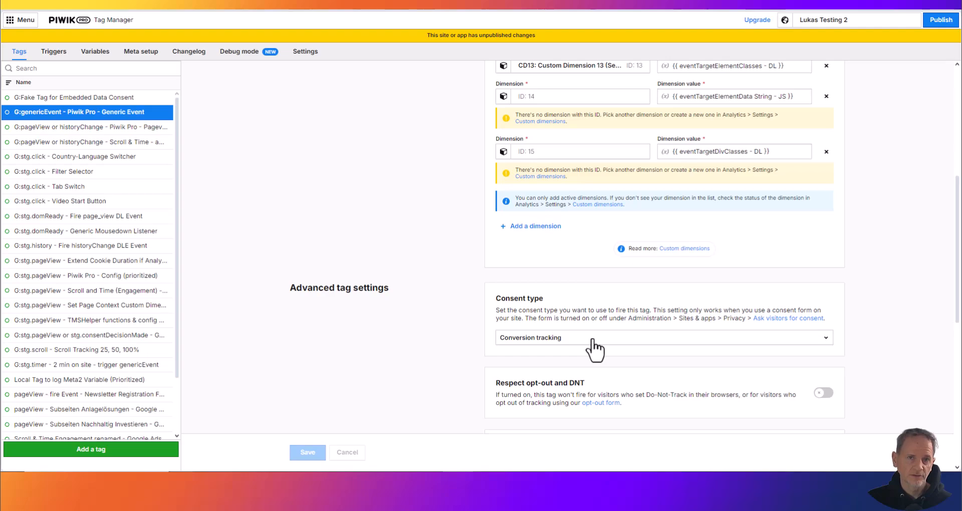
click(95, 4)
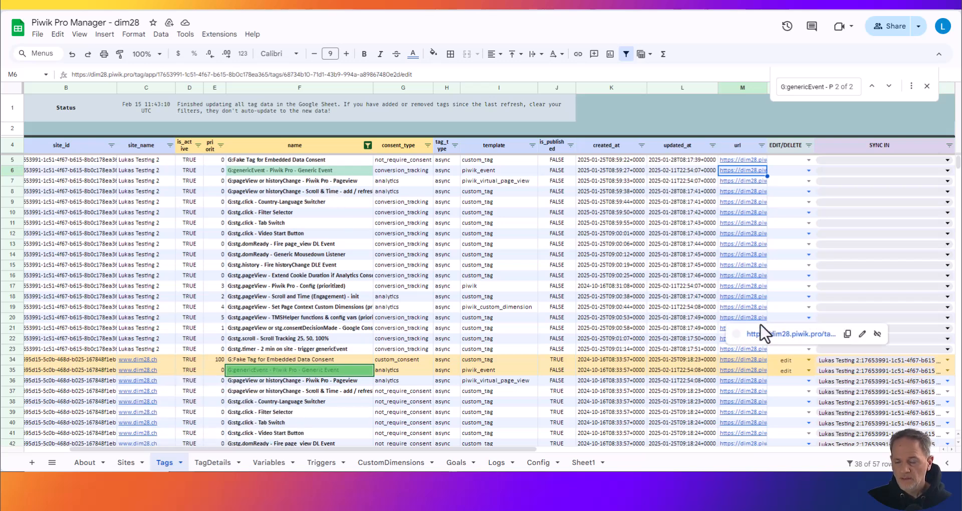
- Run the Piwik Pro Manager's combined edit and sync operation for the filtered tags and view its status message
click(220, 35)
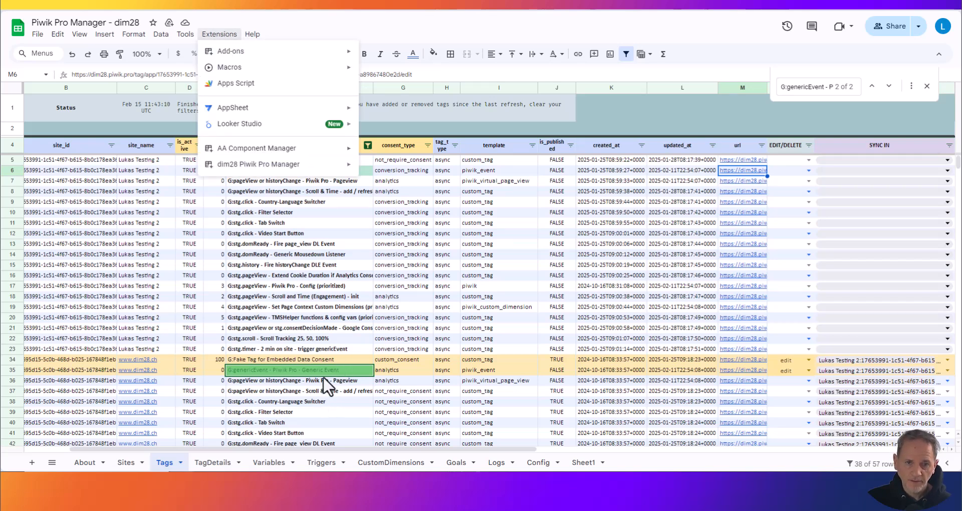
mouse_move(300, 164)
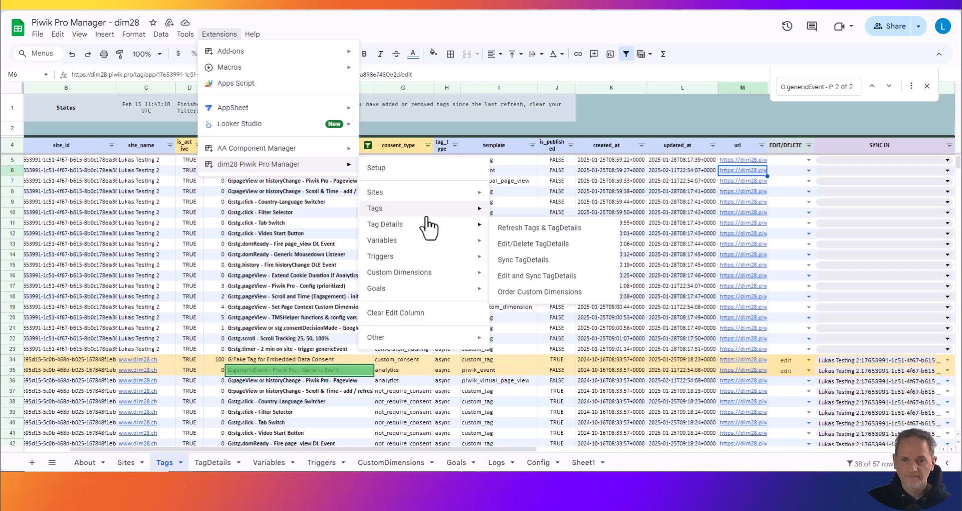
mouse_move(440, 211)
click(550, 278)
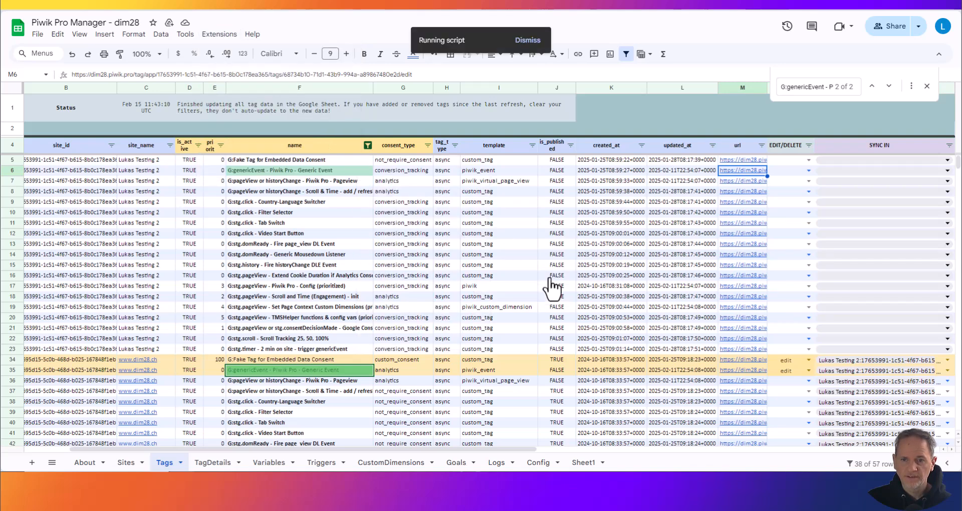
click(594, 269)
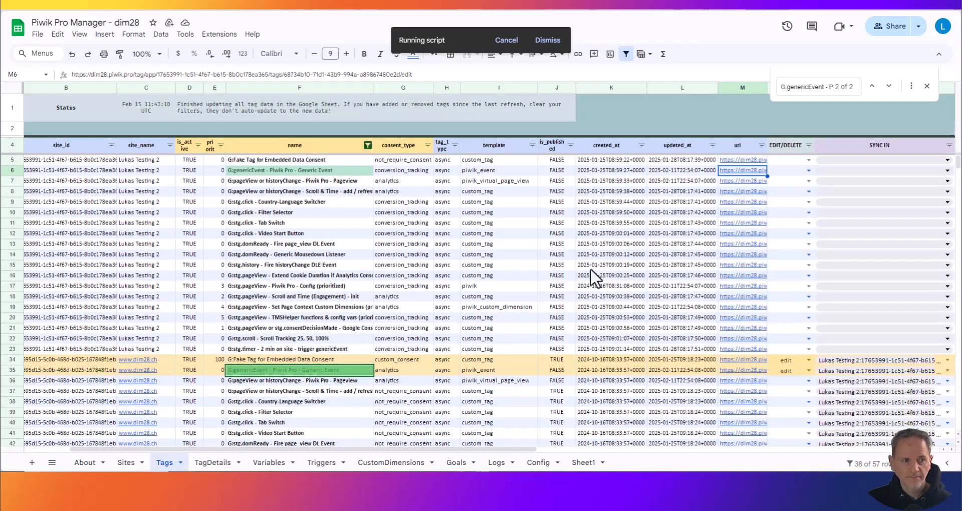
click(220, 107)
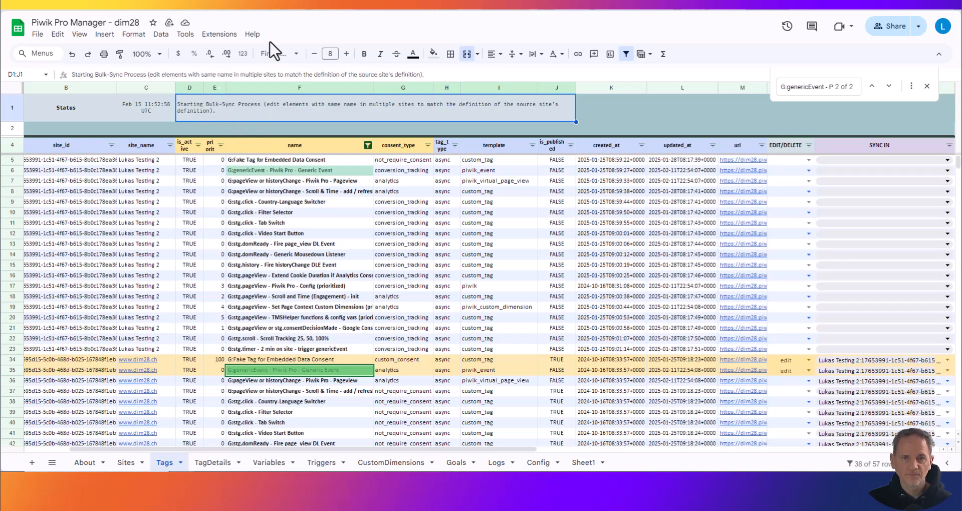
key(ctrl+Tab)
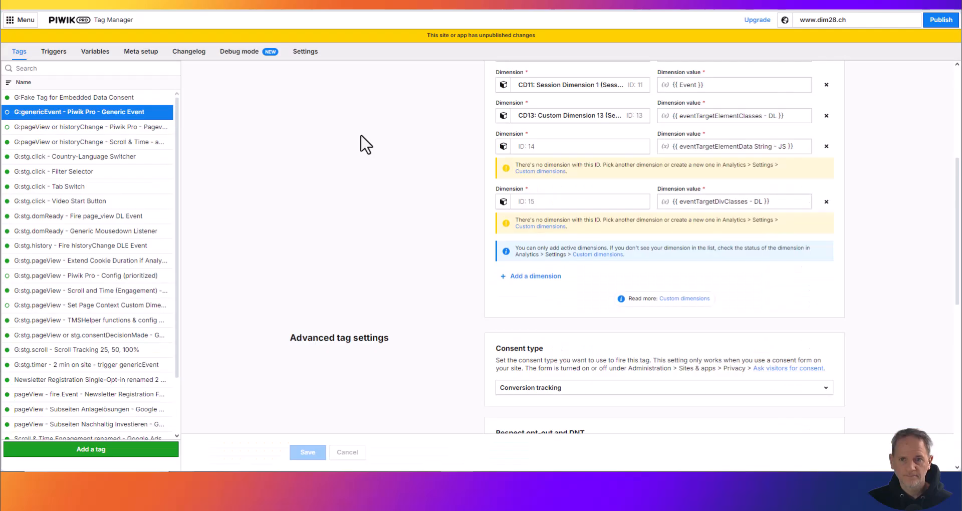
key(F5)
scroll(359, 211, down, 2)
scroll(362, 228, down, 5)
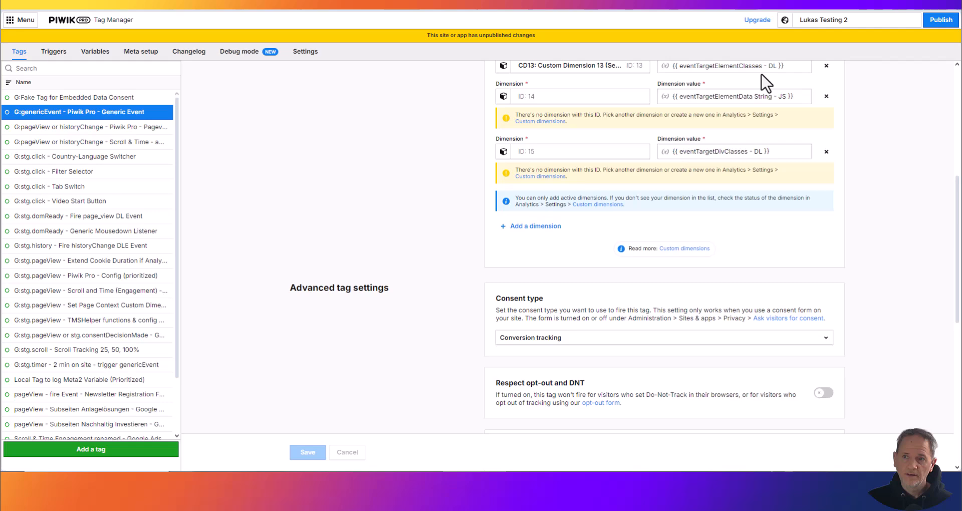
scroll(393, 216, up, 2)
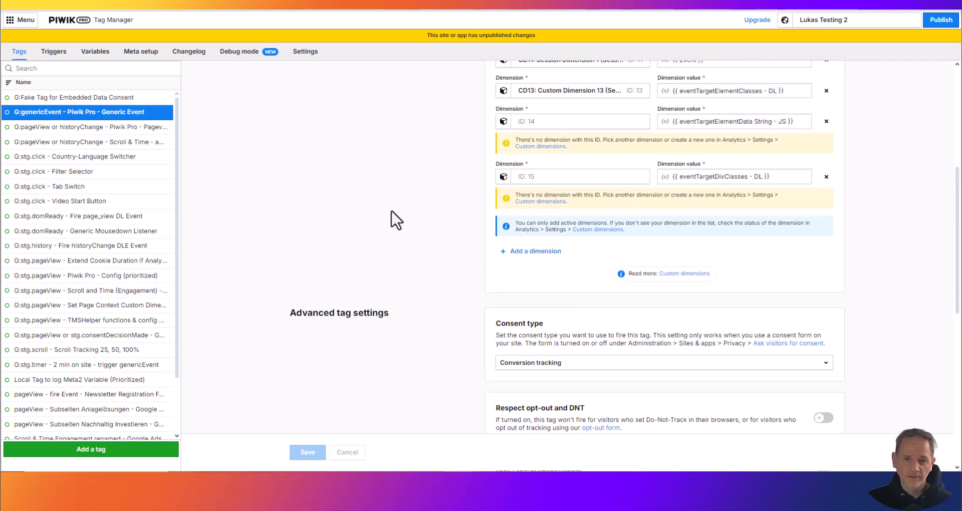
scroll(423, 271, down, 10)
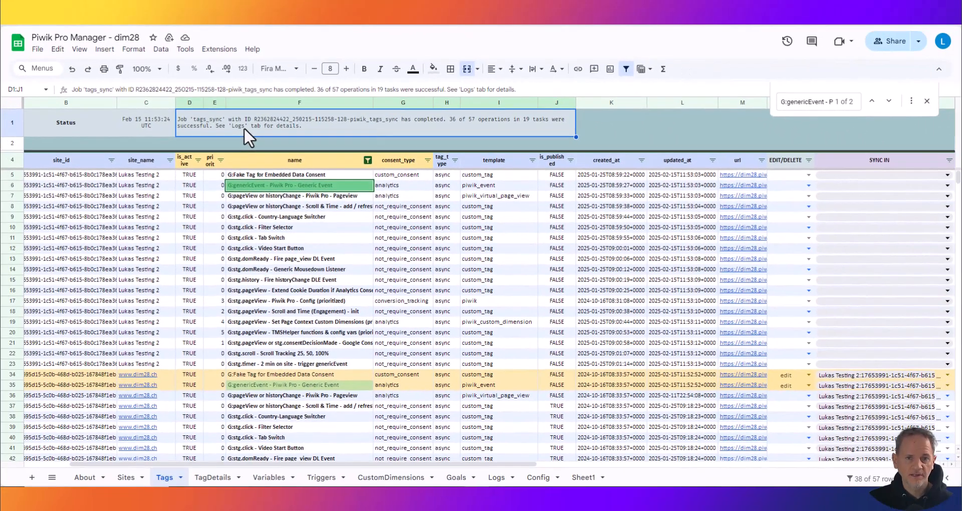
- Examine the per-site status and result of the "G:stg.click - Country-Language Switcher" entry in the tags_sync log
click(496, 478)
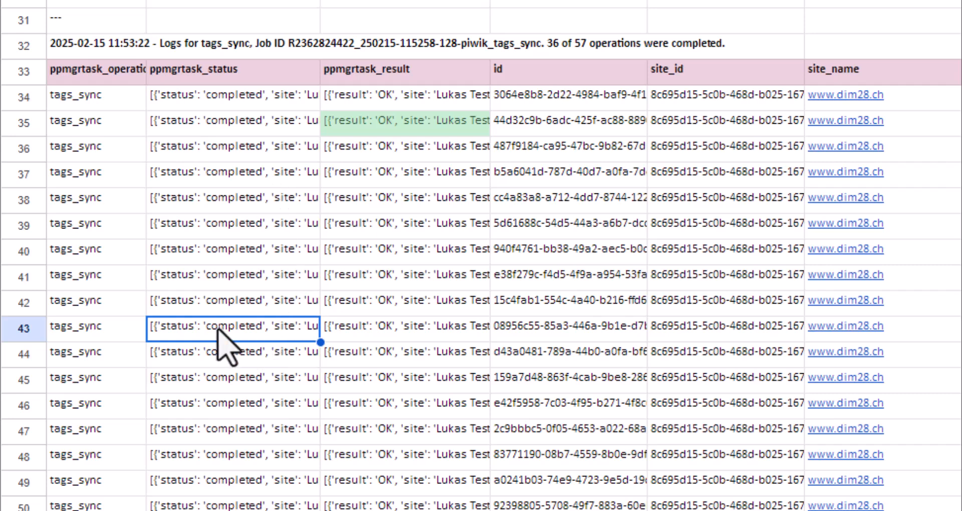
double_click(211, 210)
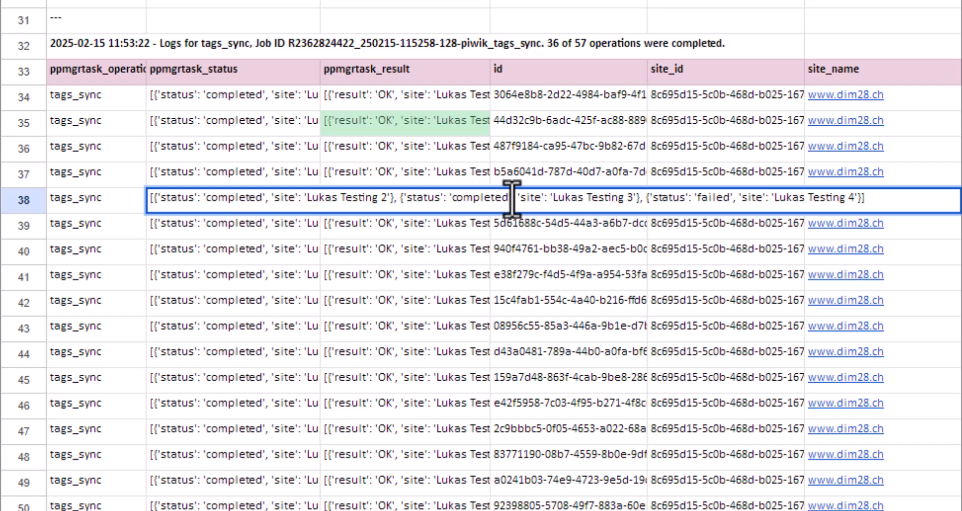
drag(512, 200, 451, 199)
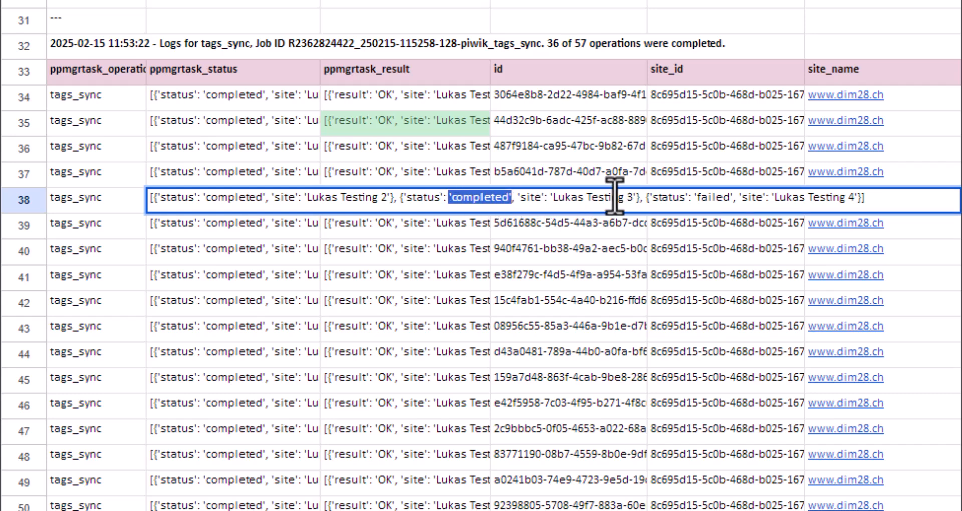
drag(770, 200, 859, 199)
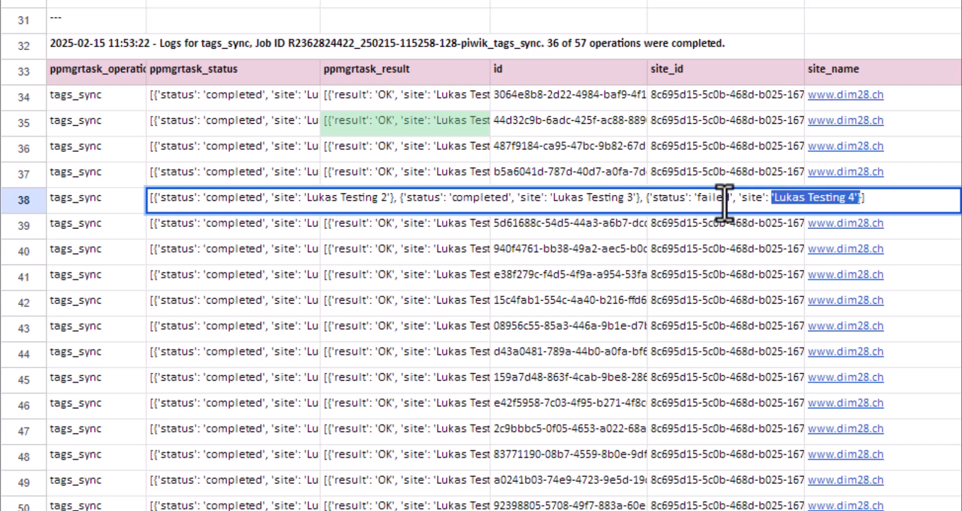
click(691, 199)
key(Return)
double_click(367, 200)
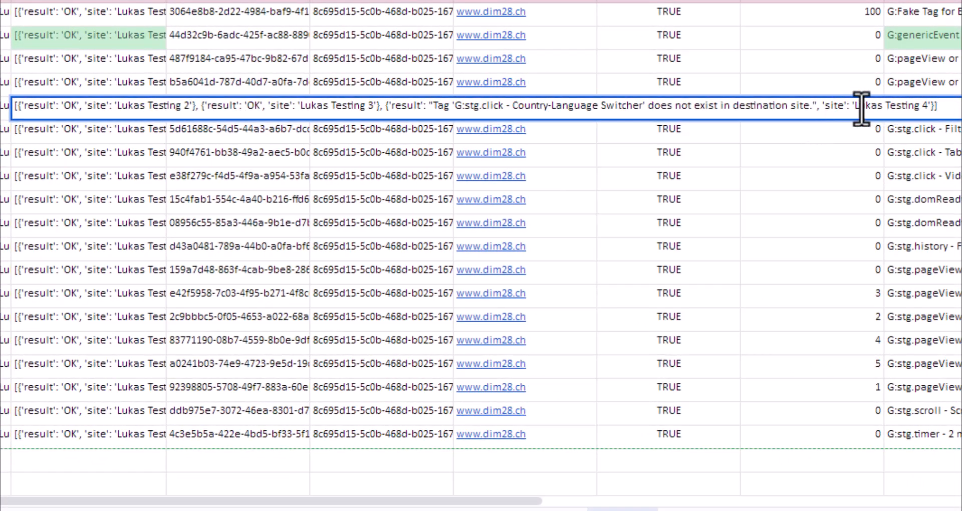
drag(816, 105, 451, 109)
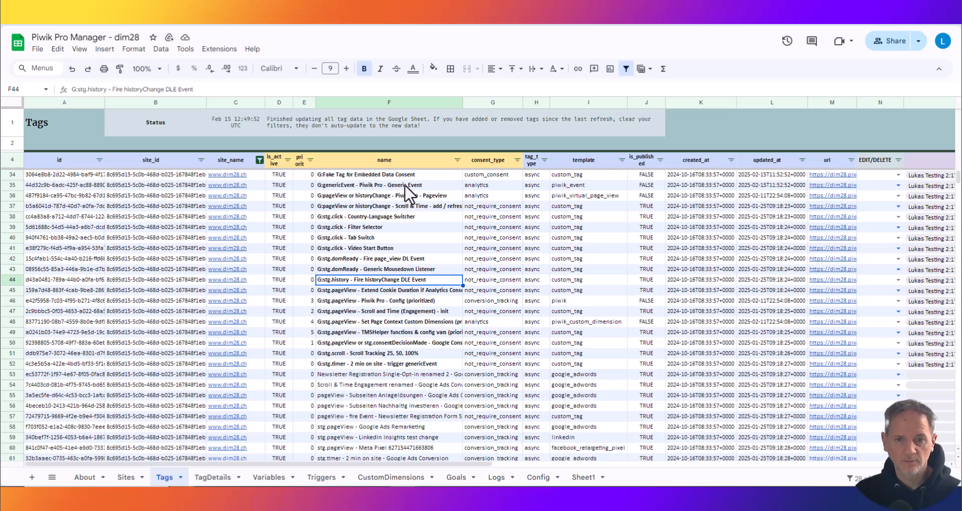
click(457, 160)
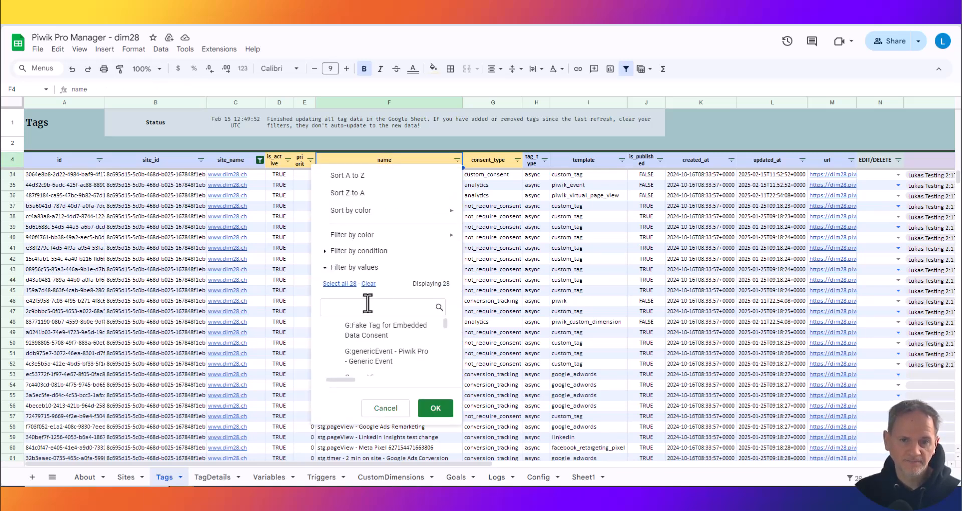
text(G:)
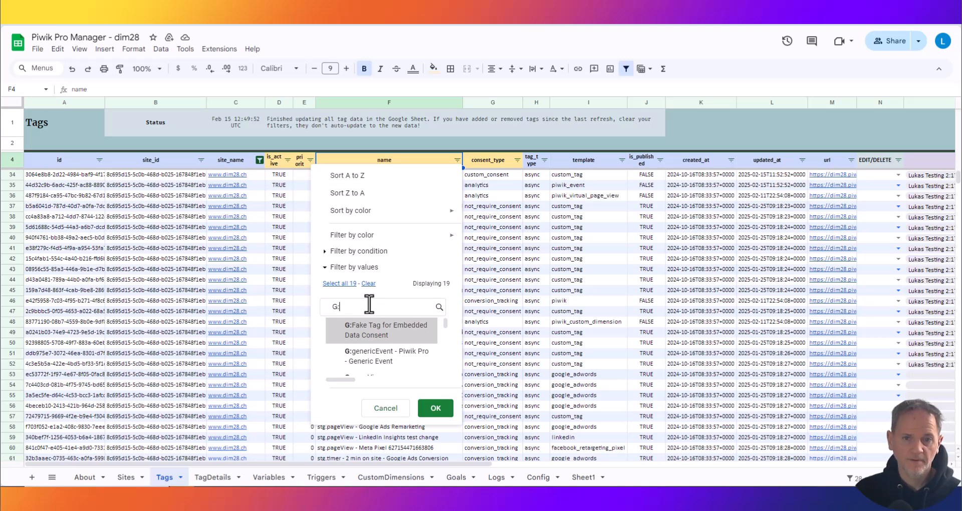
click(341, 283)
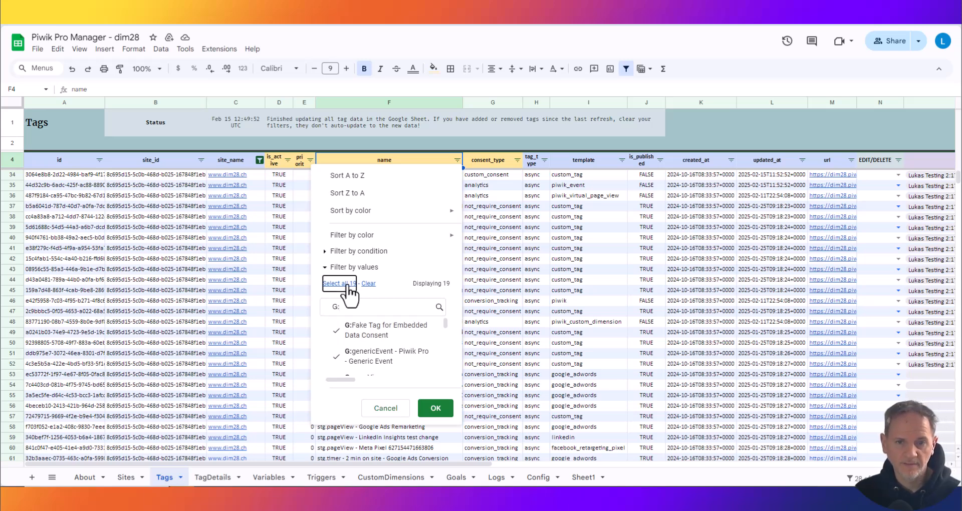
click(435, 408)
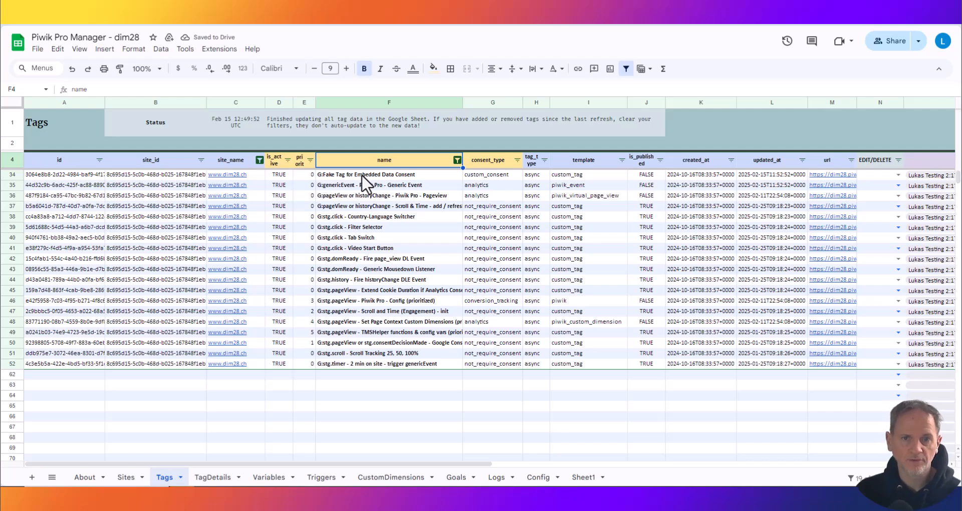
- Check the COPY TO site and copy the filtered "G:" tags with triggers & vars to Lukas Testing 4
drag(373, 464, 650, 464)
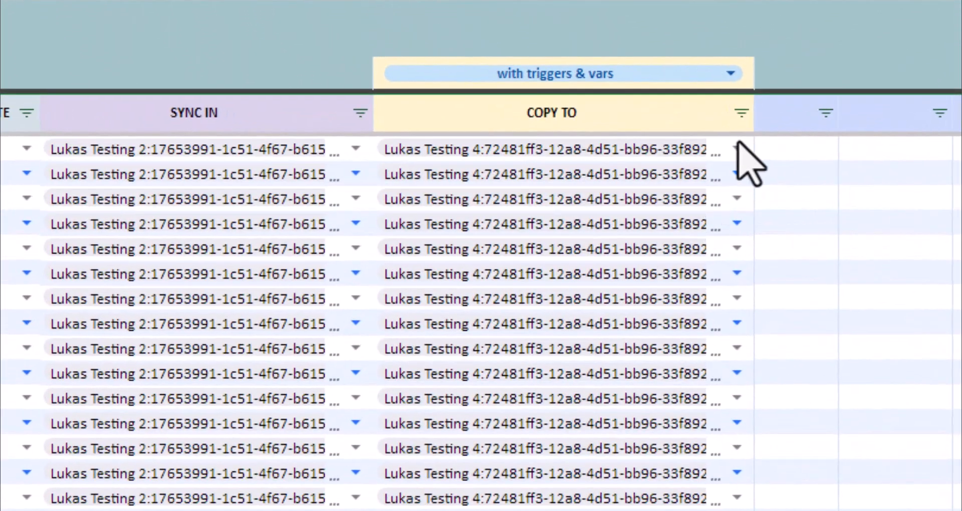
click(663, 171)
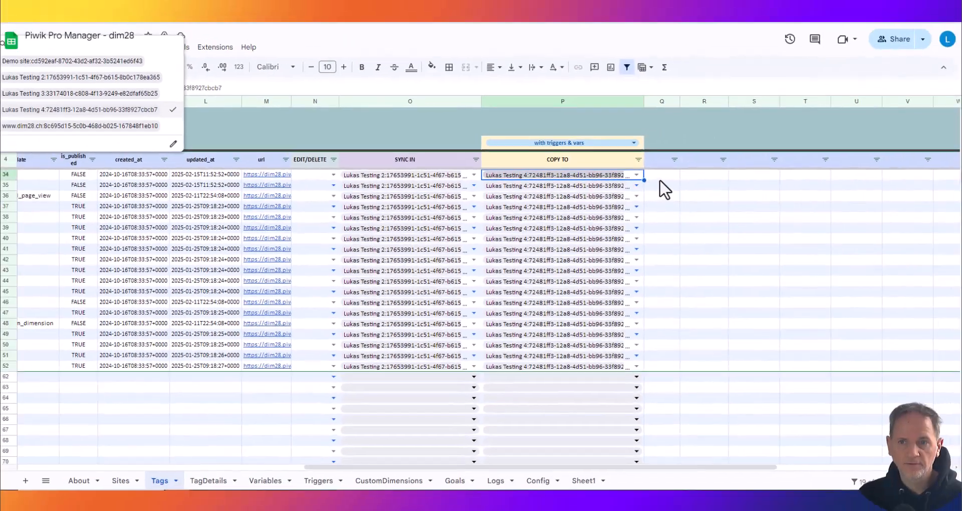
click(219, 49)
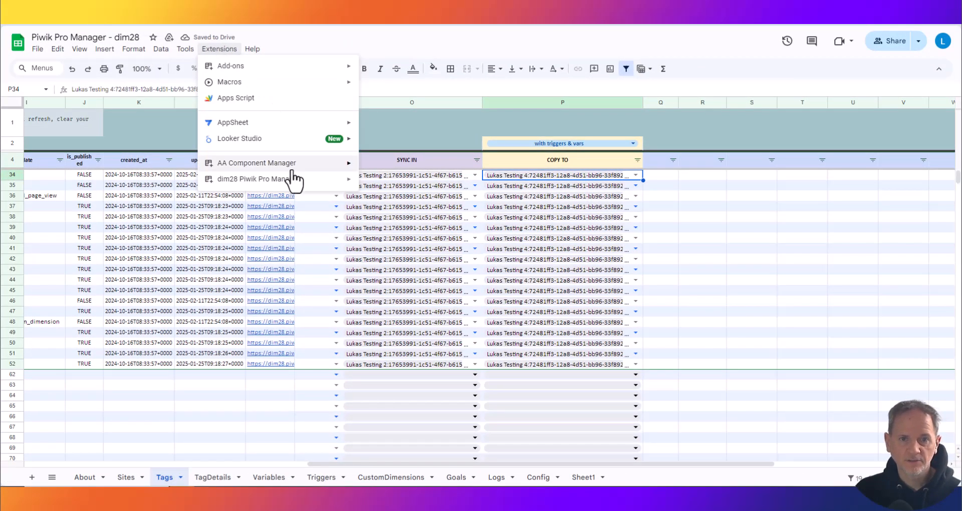
mouse_move(288, 182)
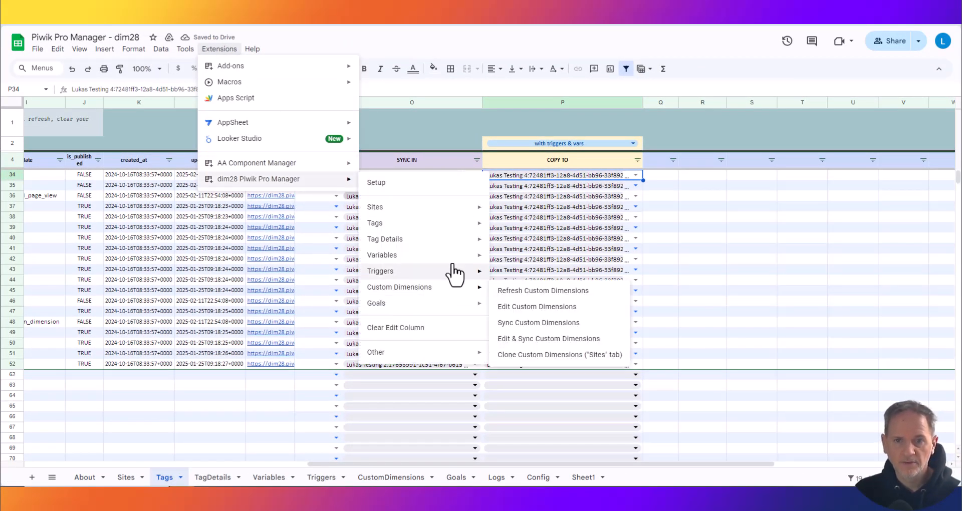
mouse_move(451, 224)
click(548, 308)
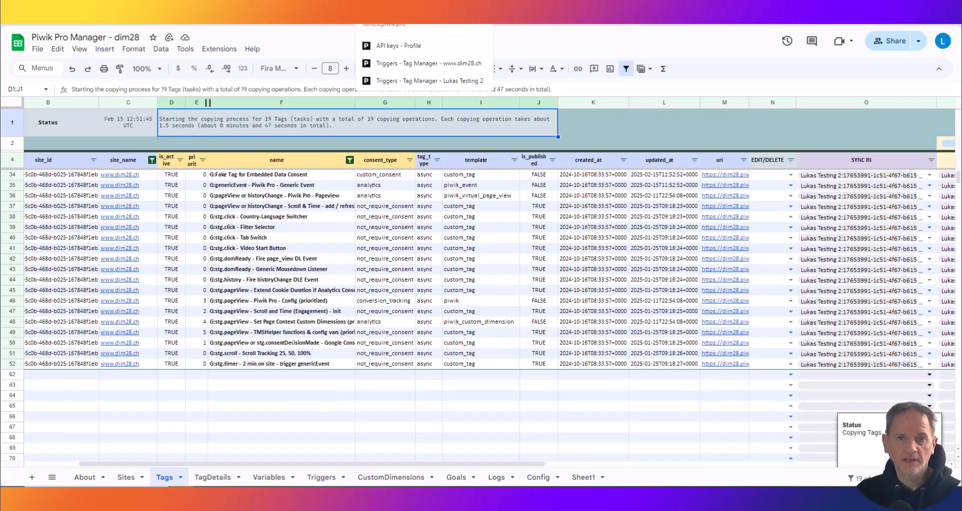
- Open the trigger list of Lukas Testing 2 in Piwik PRO, widen it and look through the copied triggers
click(425, 65)
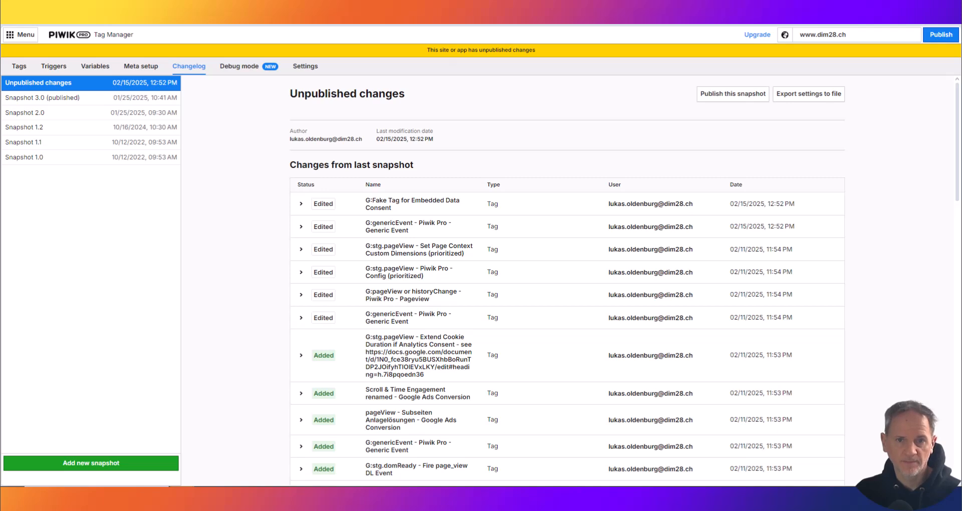
key(ctrl+Tab)
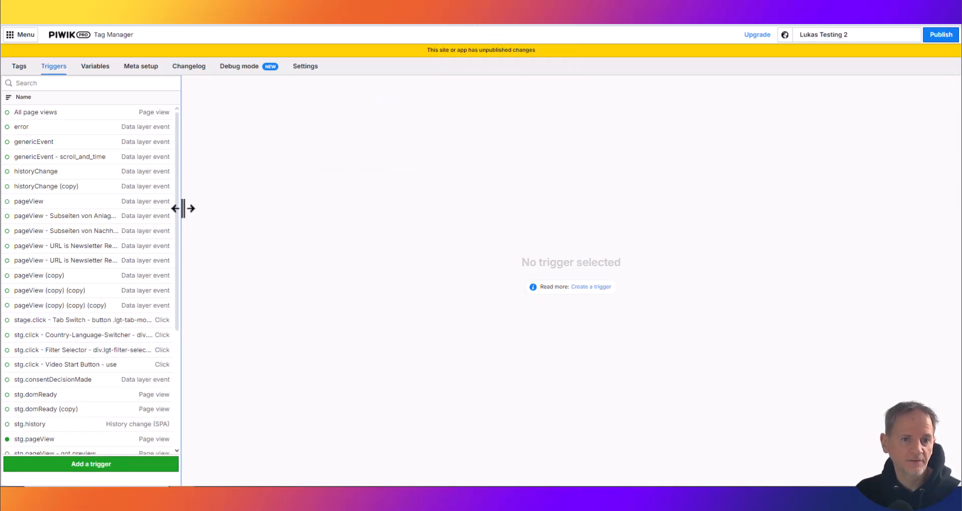
drag(182, 208, 313, 214)
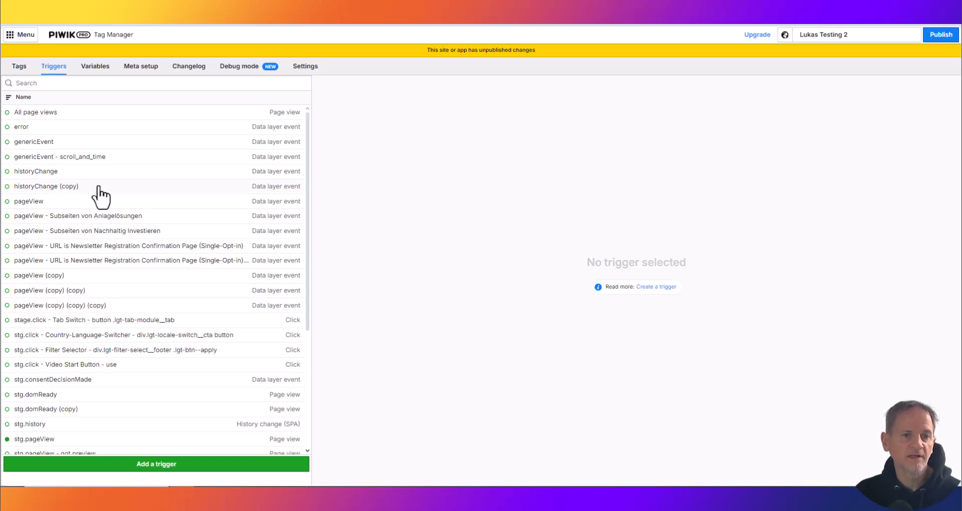
scroll(128, 288, down, 1)
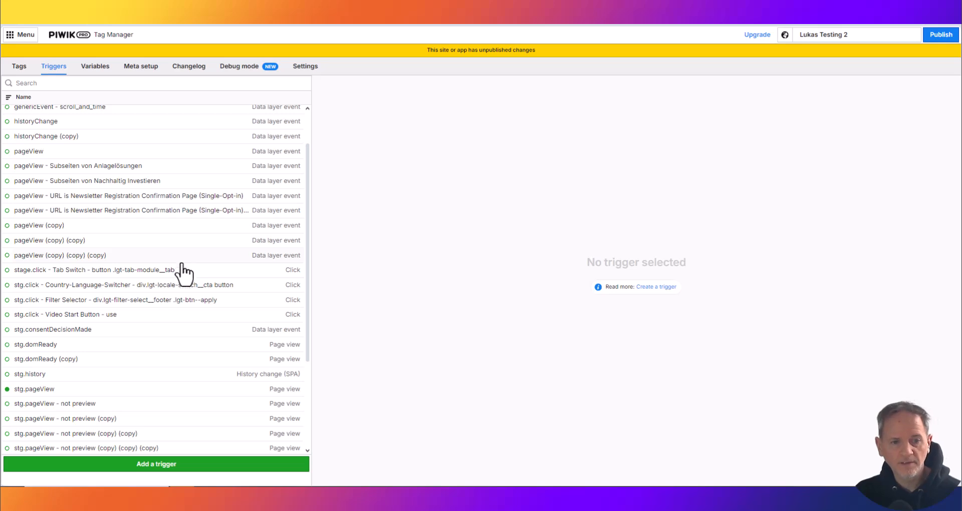
scroll(178, 326, down, 2)
- Open the variable list of Lukas Testing 2, widen it and look through the duplicated variables
click(95, 66)
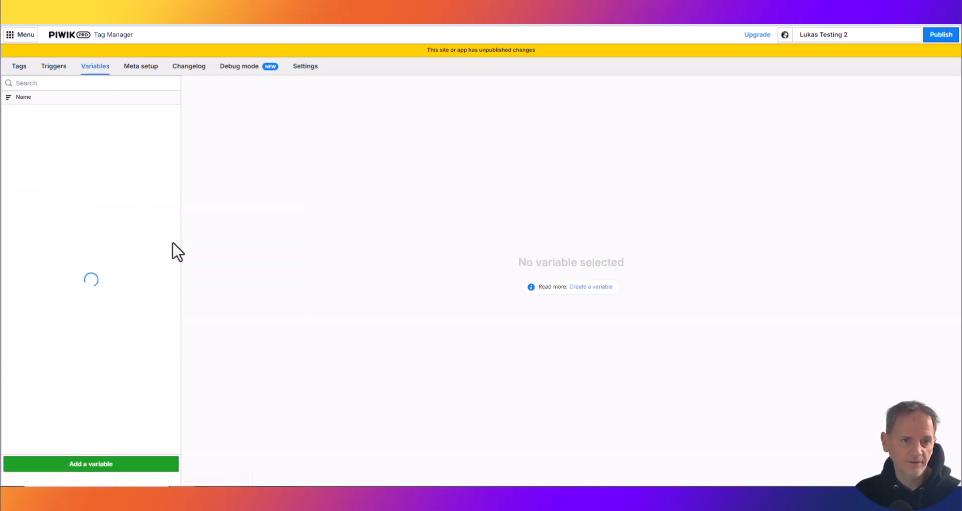
drag(182, 245, 388, 264)
scroll(163, 296, down, 4)
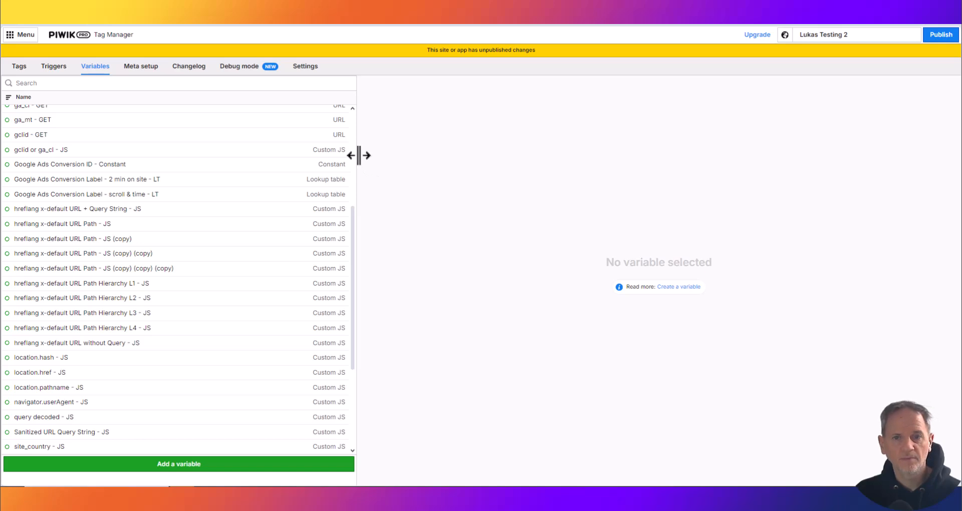
drag(359, 155, 244, 154)
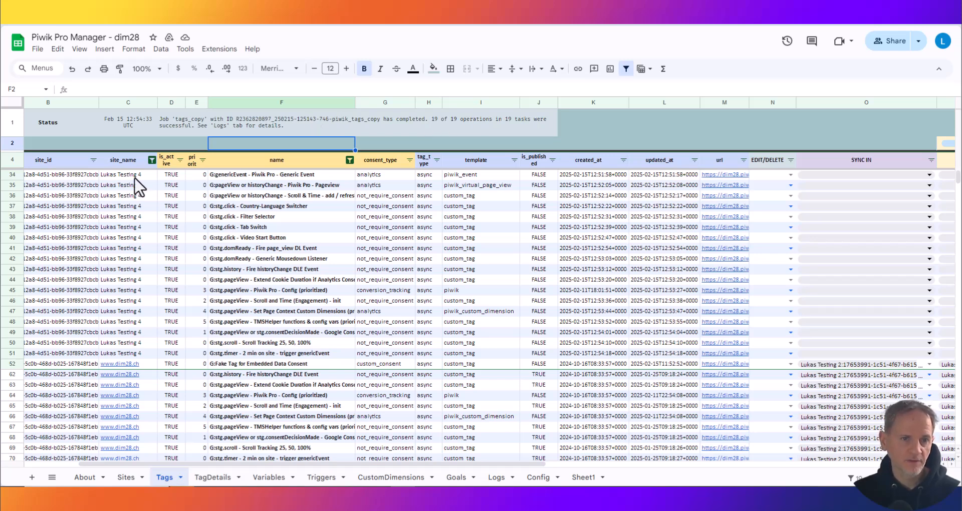
- Review the Lukas Testing 4 rows in the Tags sheet and check that site's tag and trigger lists in Piwik PRO
drag(134, 175, 123, 347)
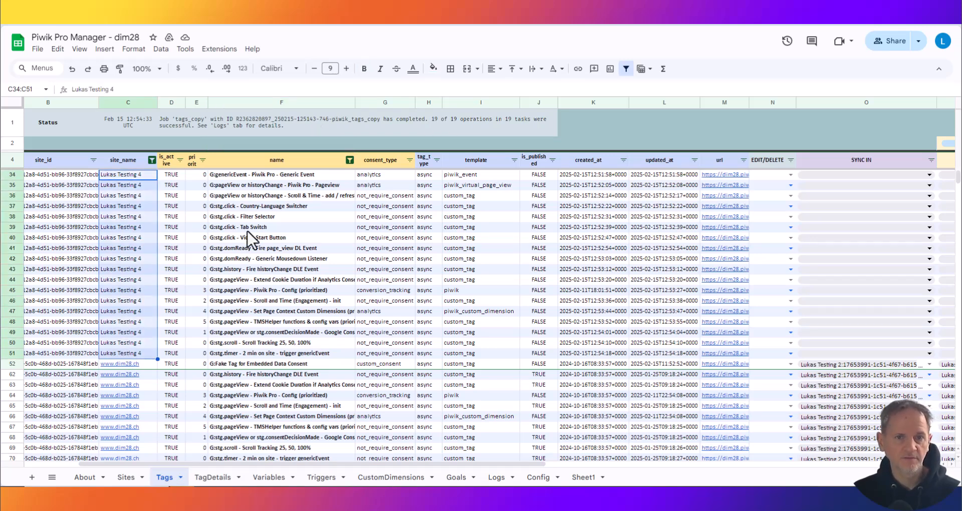
drag(275, 175, 278, 311)
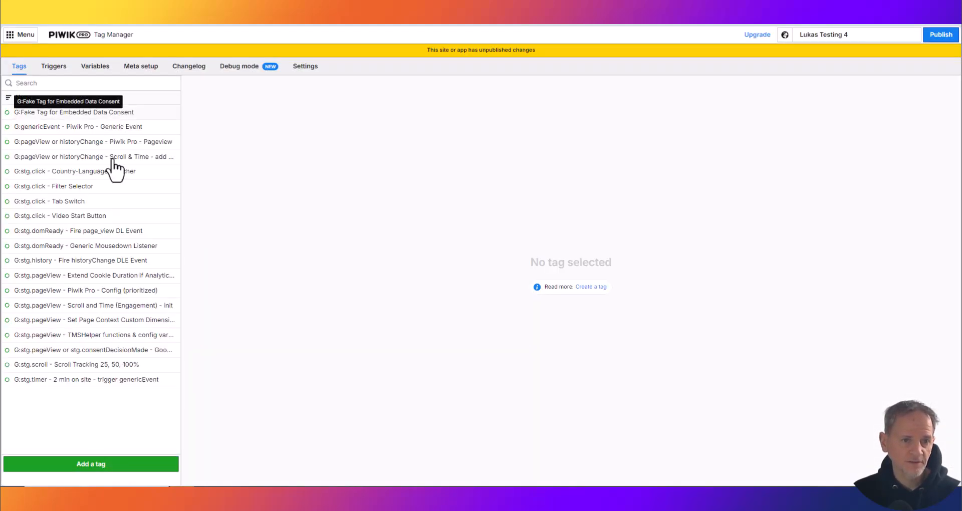
click(59, 73)
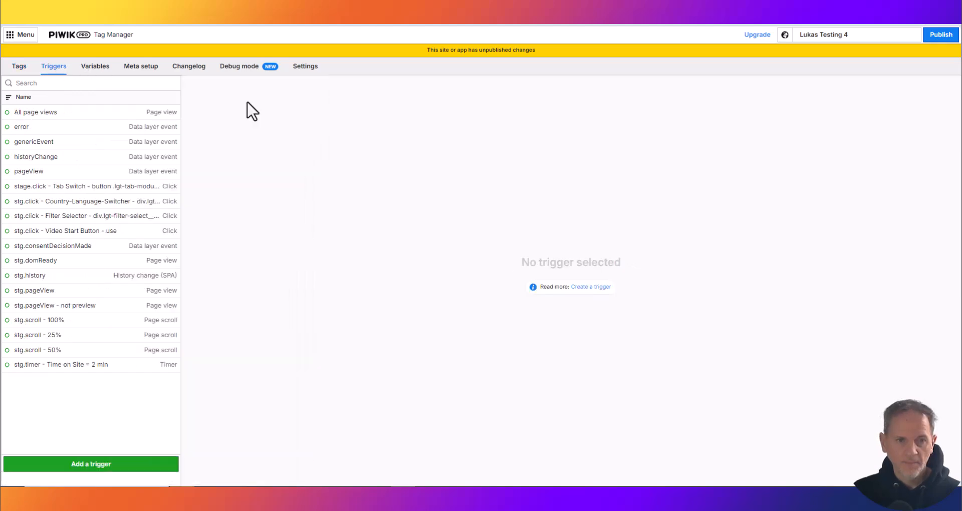
drag(181, 147, 322, 147)
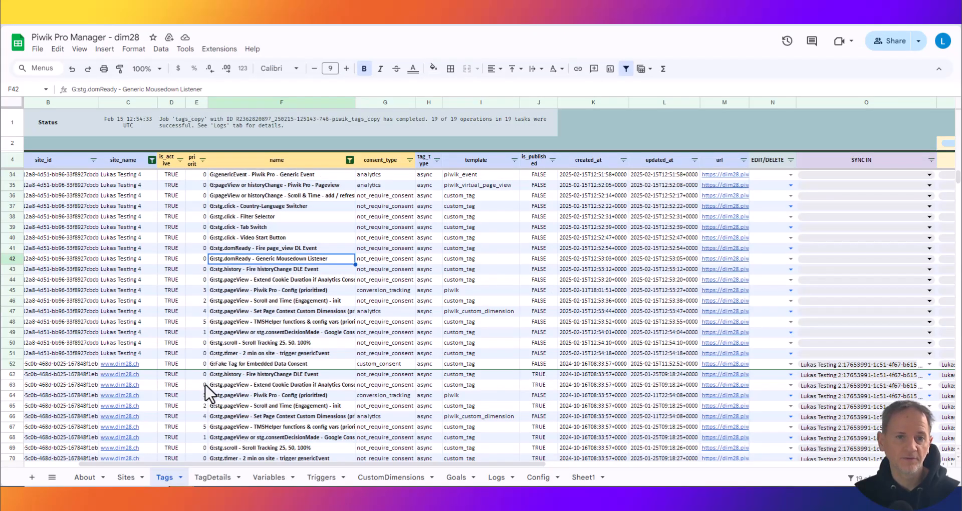
click(266, 476)
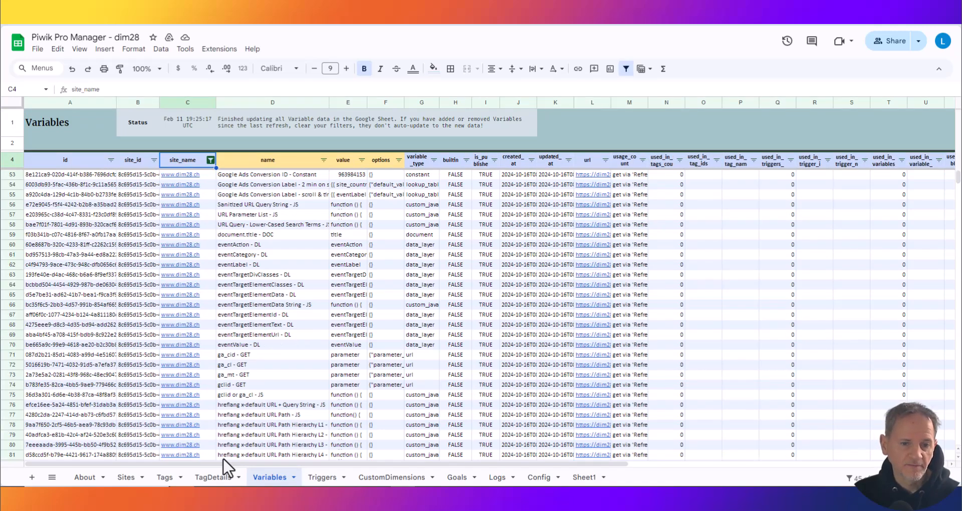
drag(284, 464, 576, 464)
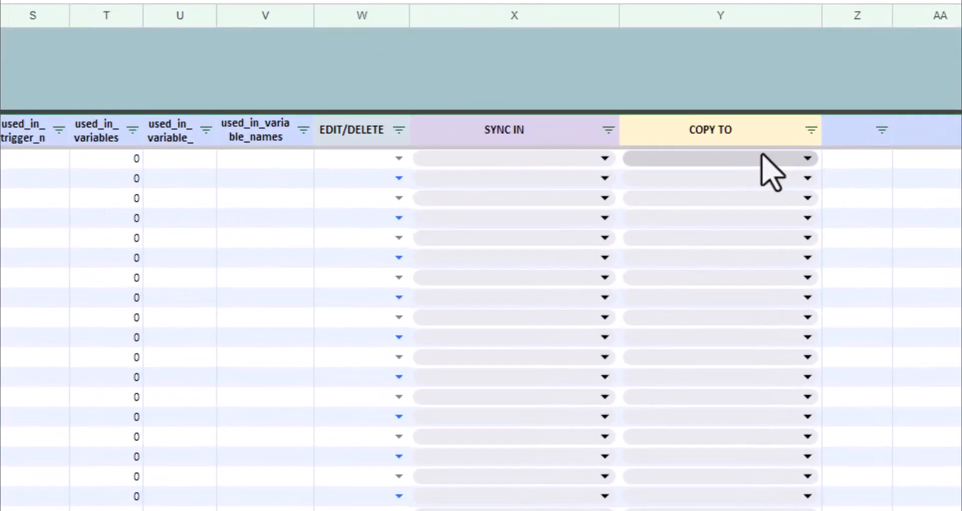
click(798, 162)
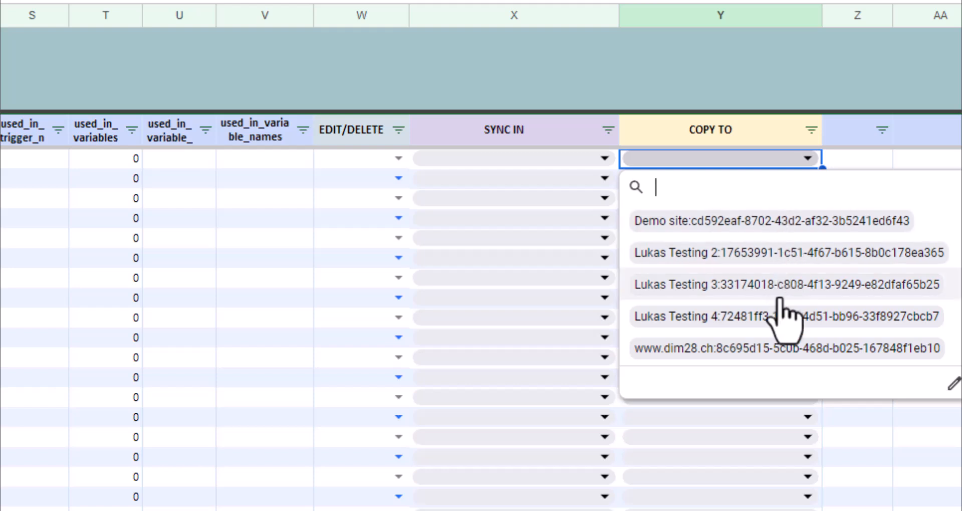
click(732, 316)
click(852, 160)
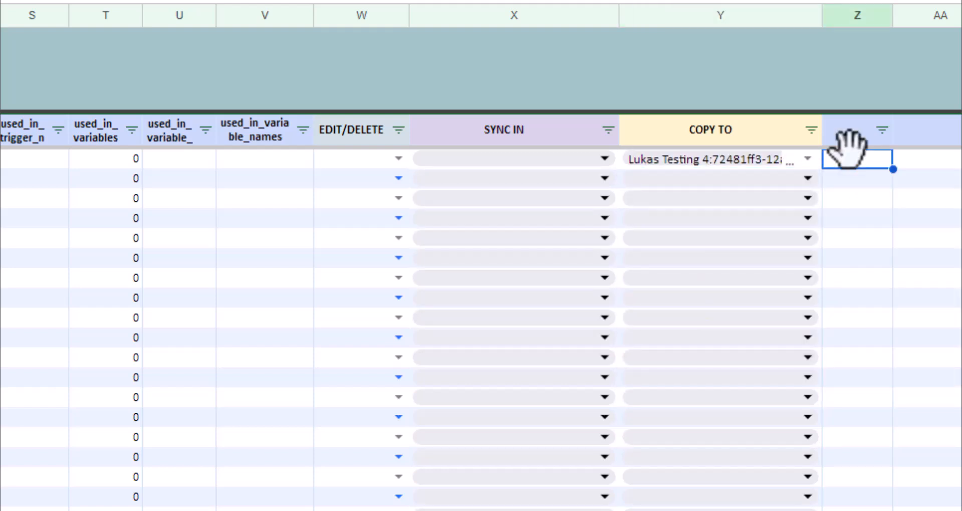
key(ctrl+shift+Up)
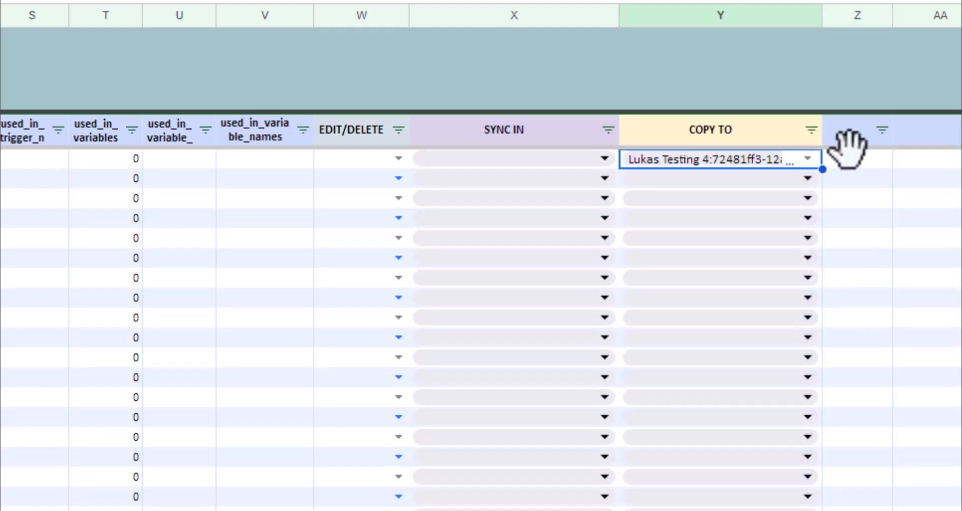
key(shift+Page_Down)
key(shift+Down)
key(shift+Down)
key(shift+Down)
key(shift+Down)
key(ctrl+v)
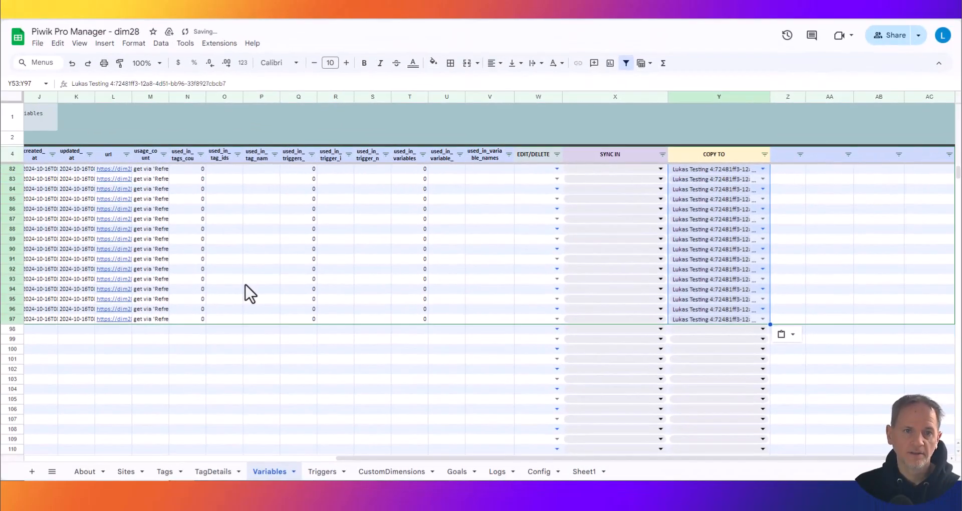
click(260, 279)
click(219, 43)
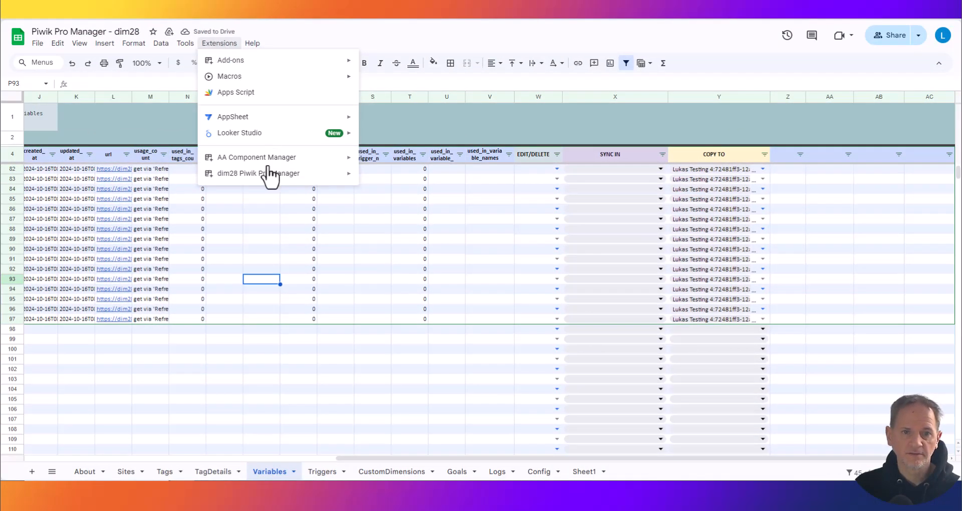
mouse_move(271, 173)
mouse_move(425, 251)
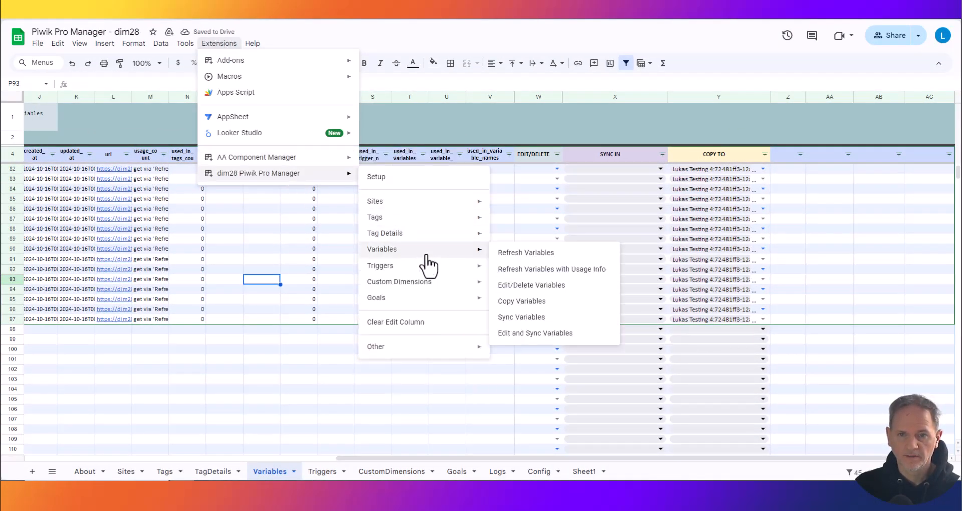
click(538, 302)
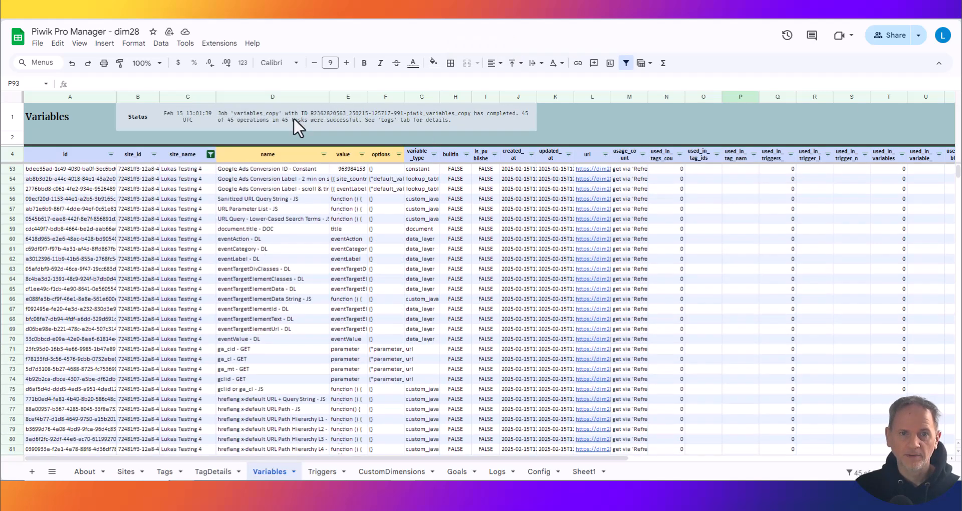
- Read the variable copy job's status and check the Lukas Testing 4 variable list in Piwik PRO
click(264, 119)
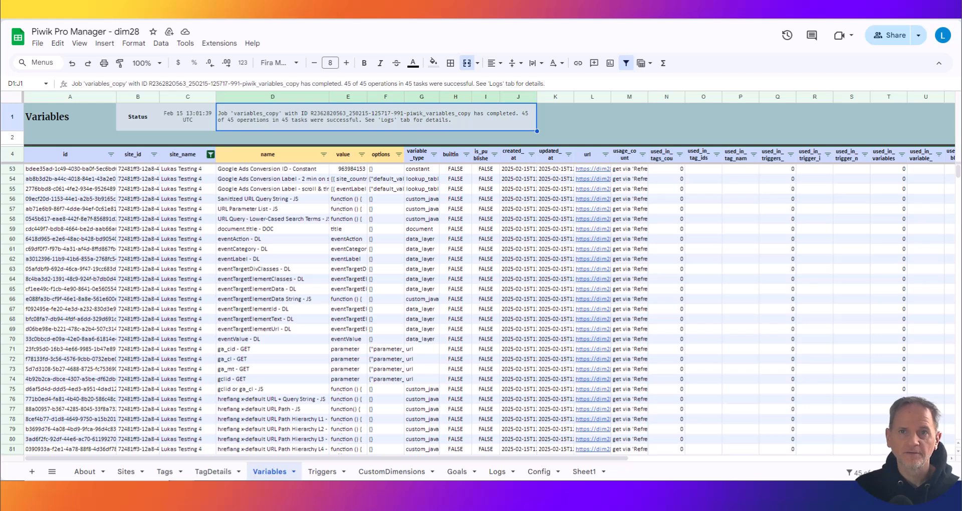
click(336, 11)
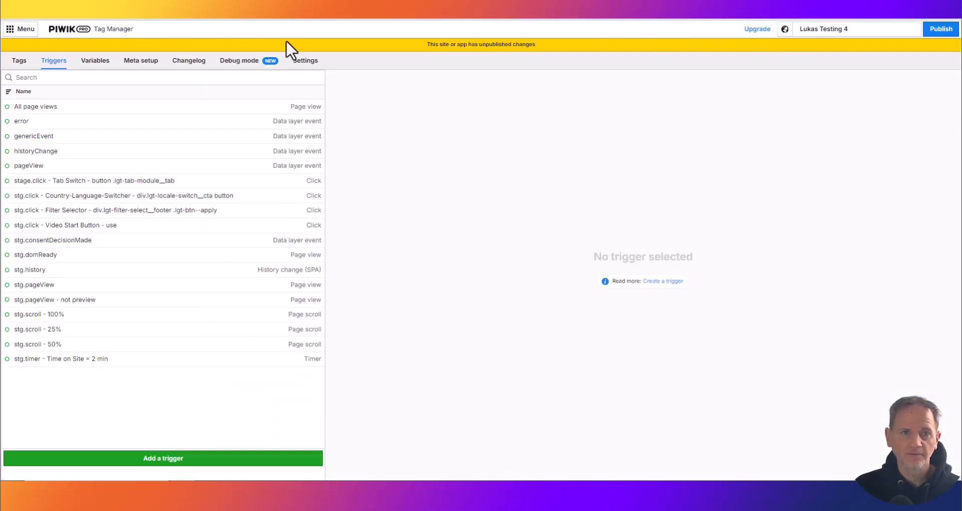
click(89, 61)
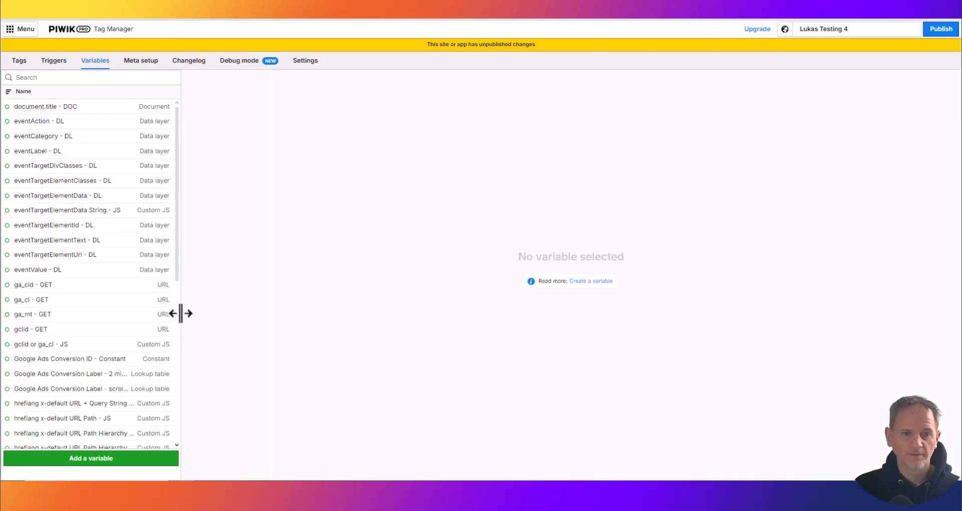
drag(183, 302, 271, 294)
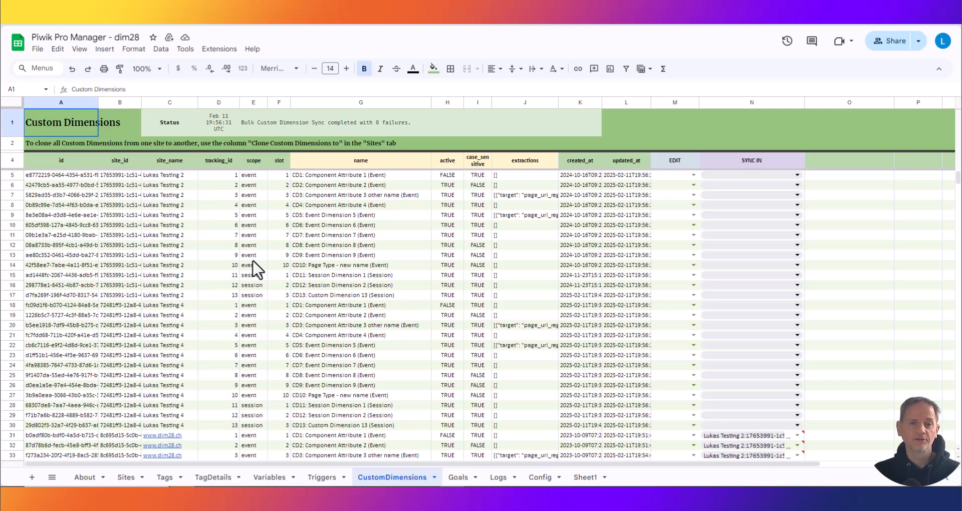
scroll(273, 300, down, 5)
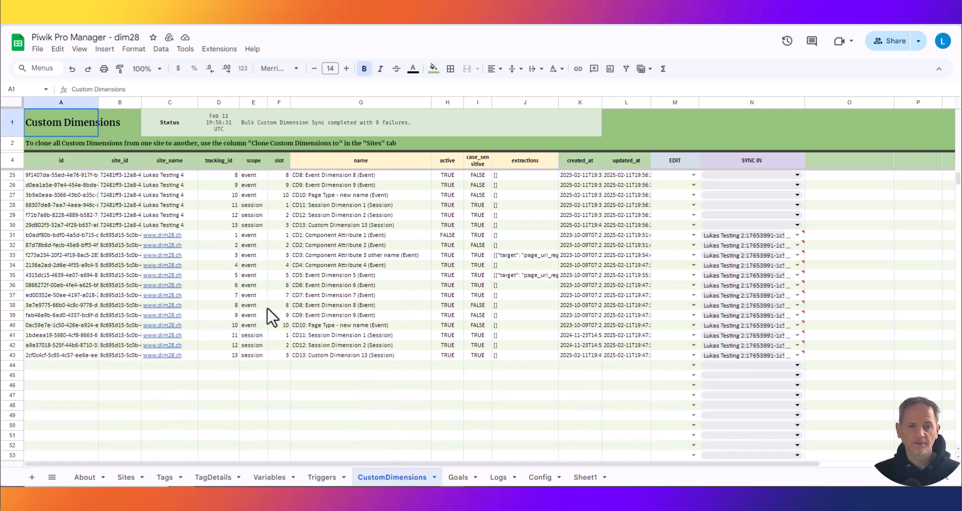
scroll(290, 303, up, 5)
scroll(291, 303, down, 3)
click(326, 378)
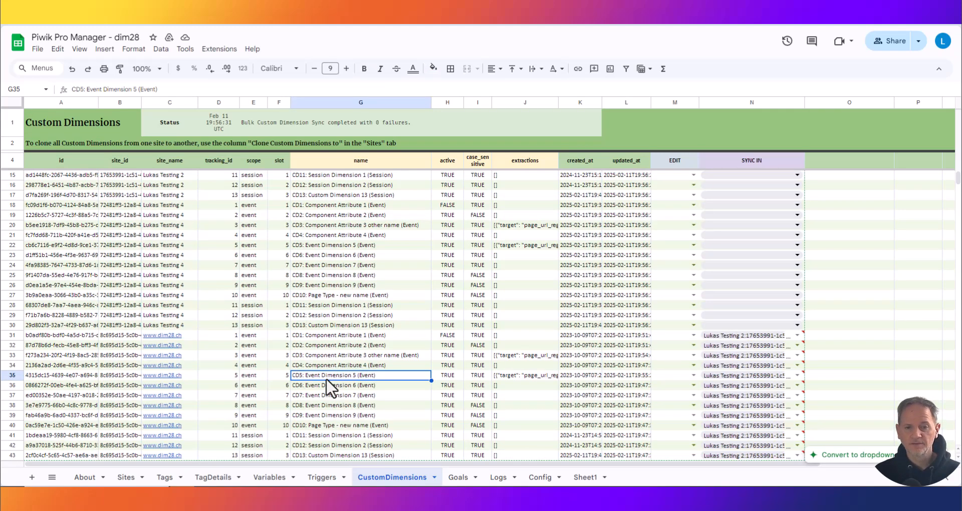
text(new nw)
key(BackSpace)
text(ame)
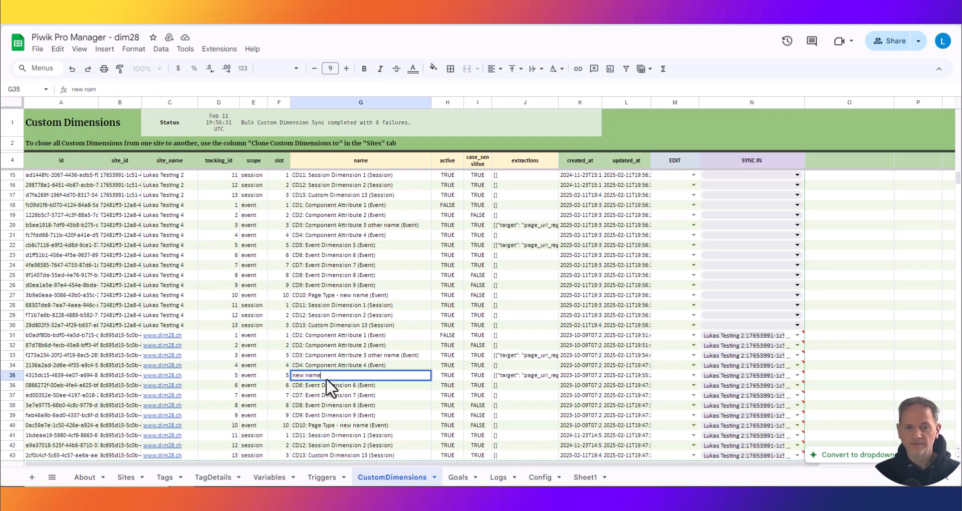
key(Tab)
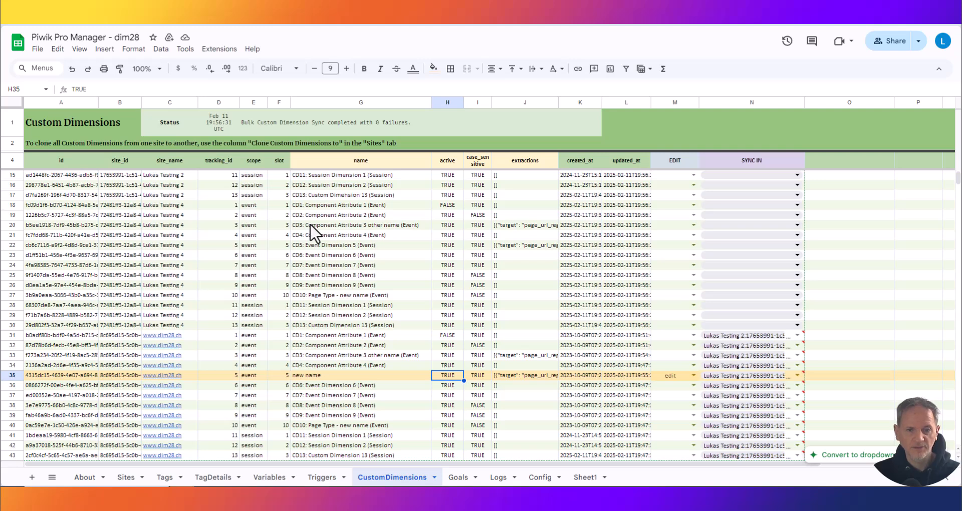
key(ctrl+Tab)
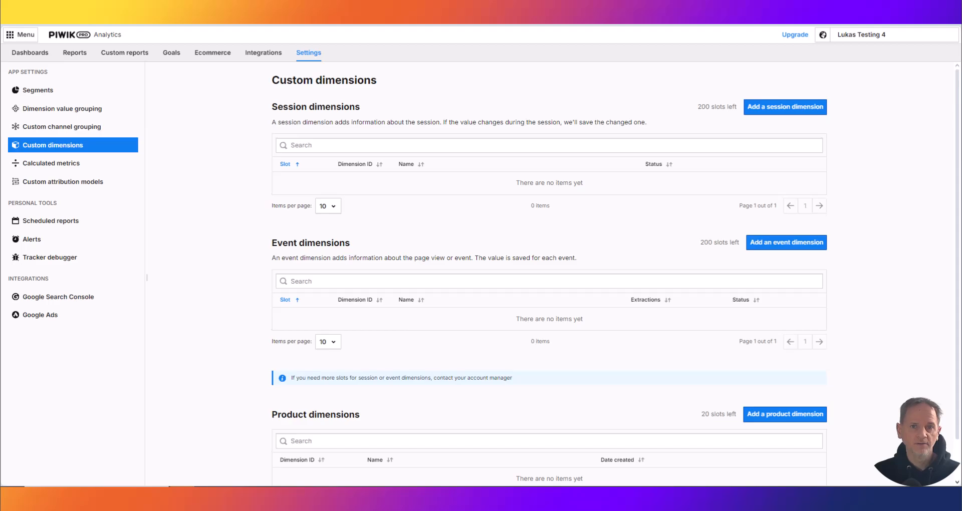
key(ctrl+Tab)
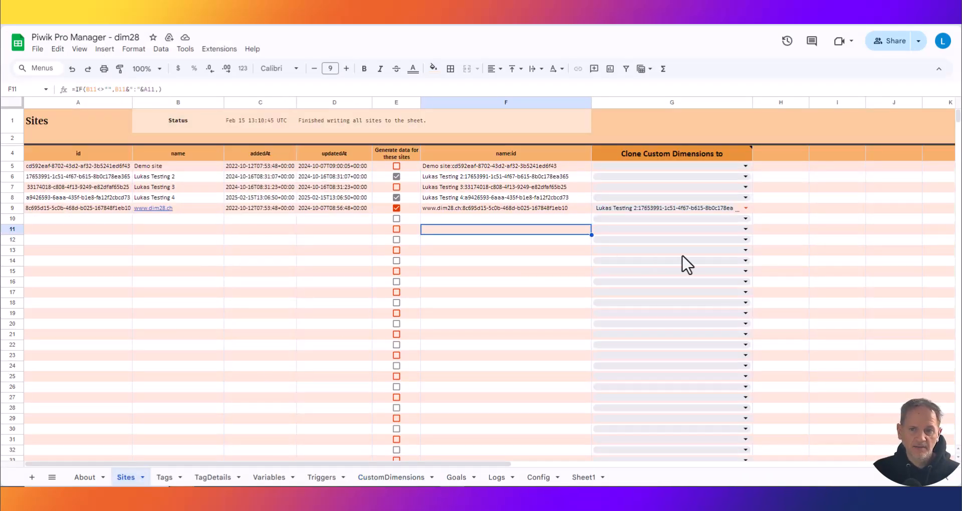
click(745, 208)
click(771, 273)
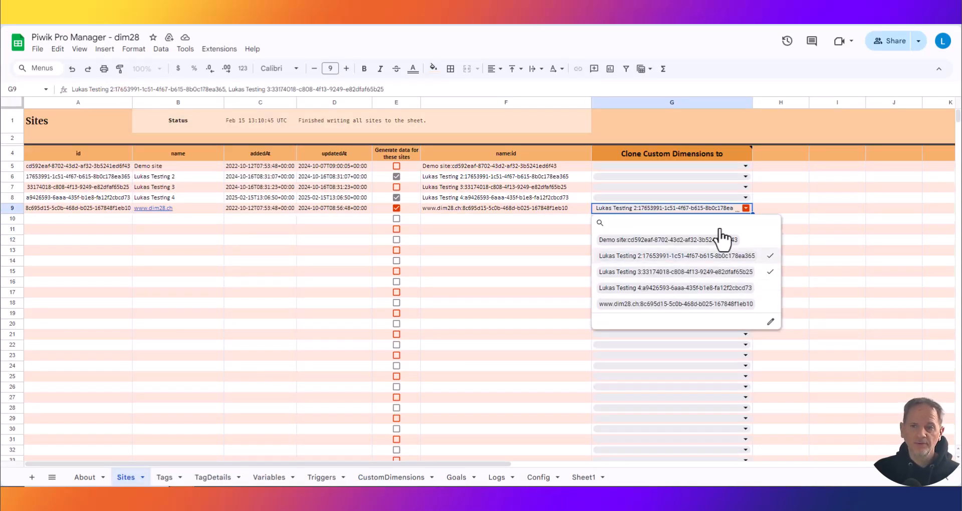
click(741, 290)
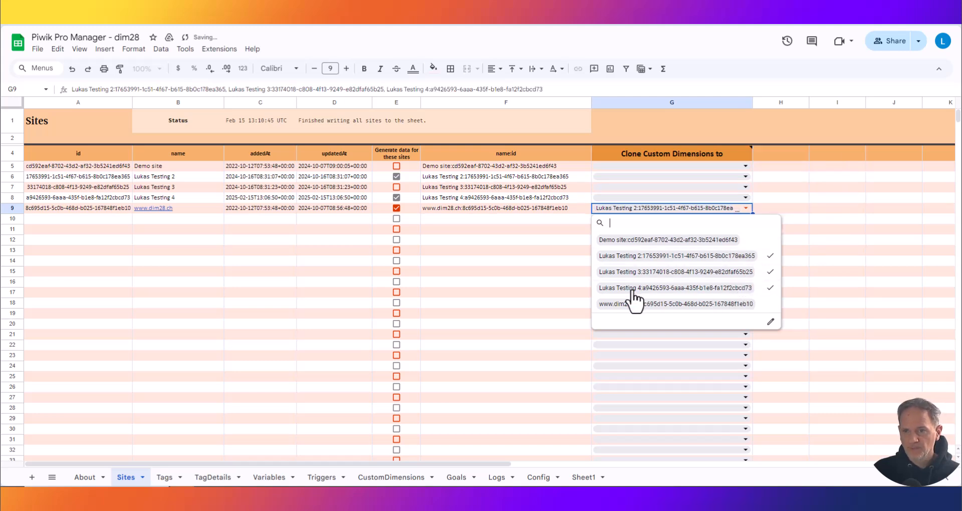
click(484, 229)
click(219, 49)
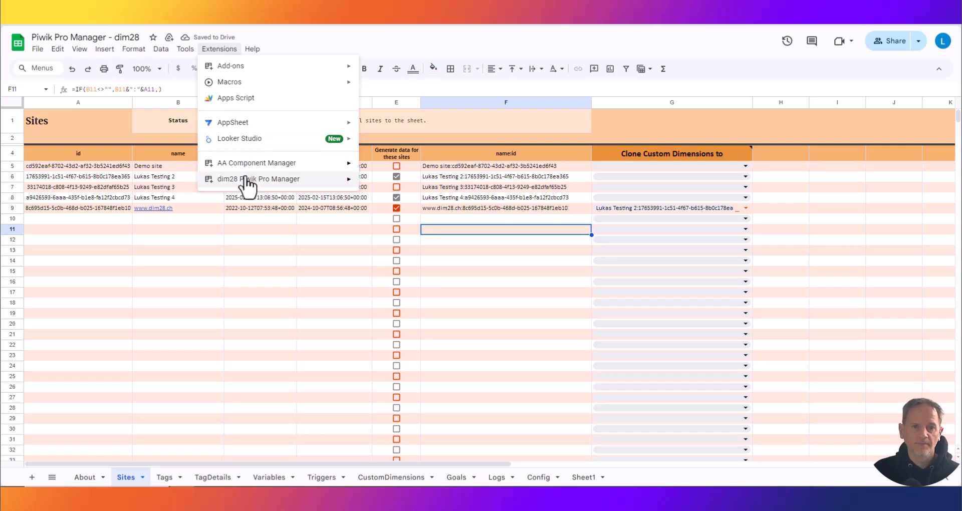
mouse_move(245, 180)
mouse_move(451, 209)
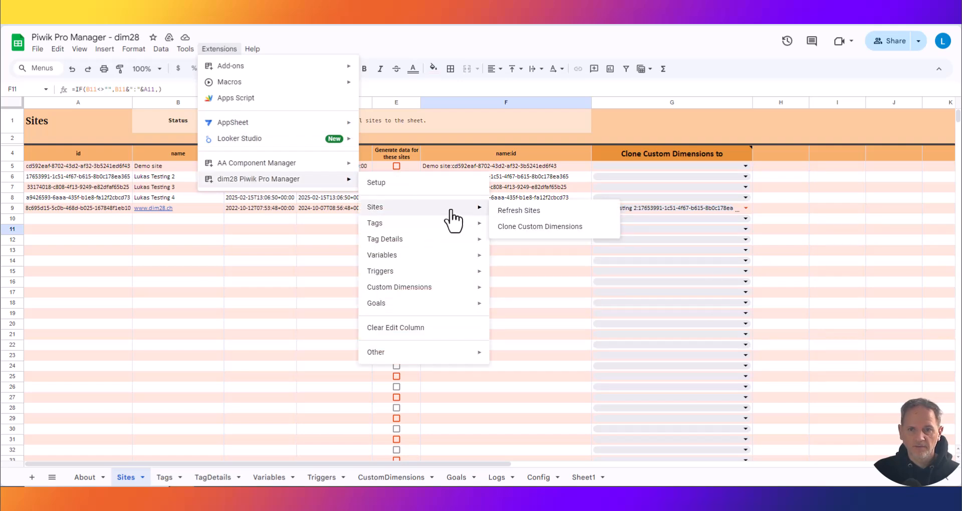
click(552, 227)
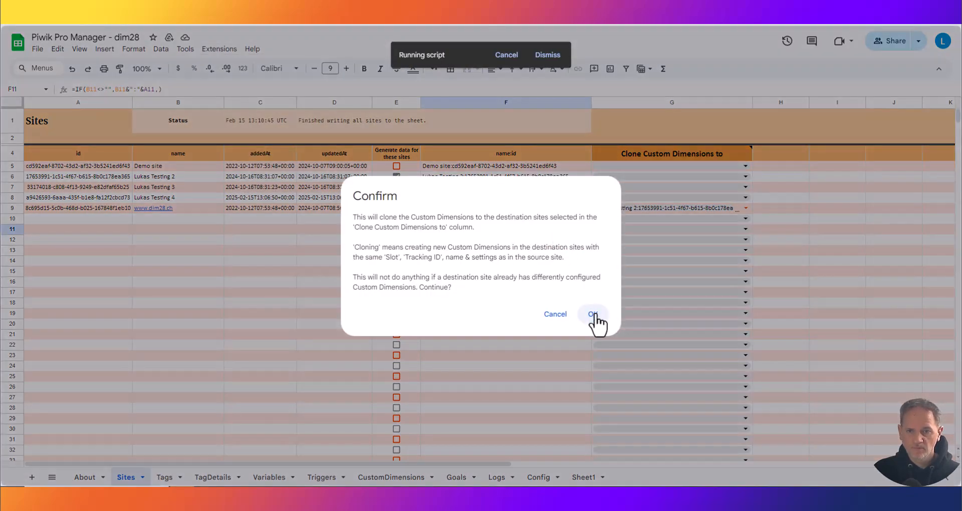
click(591, 315)
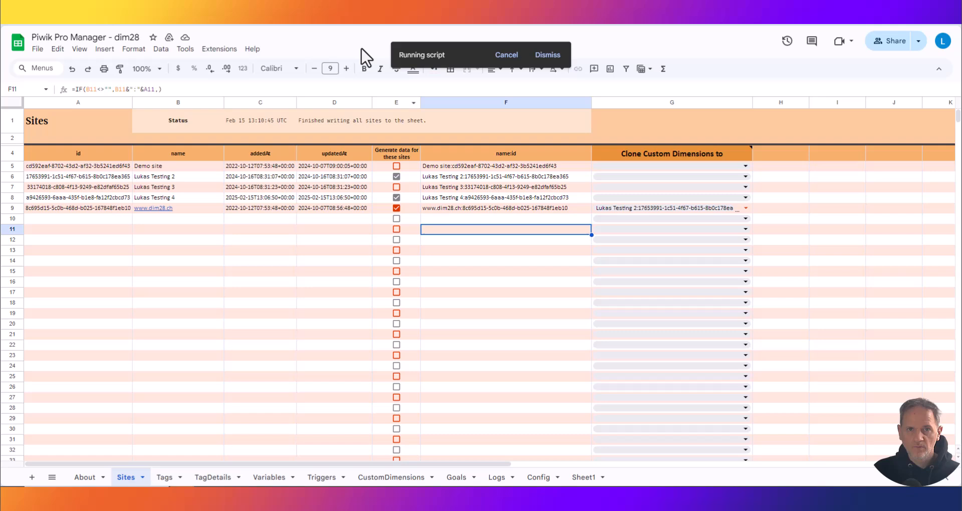
- Read the cloning status and reload the Lukas Testing 4 custom dimensions page in Piwik PRO to check its event dimensions
click(313, 118)
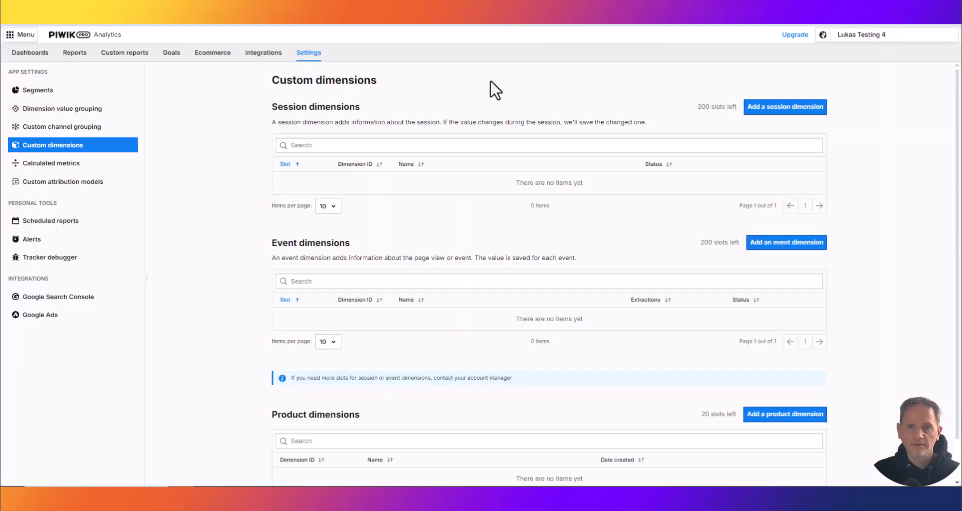
key(F5)
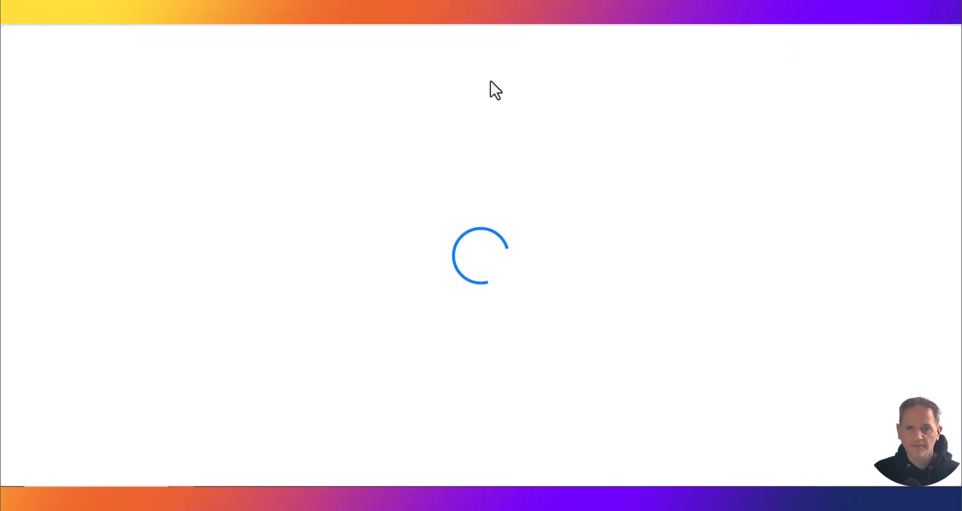
scroll(507, 153, down, 3)
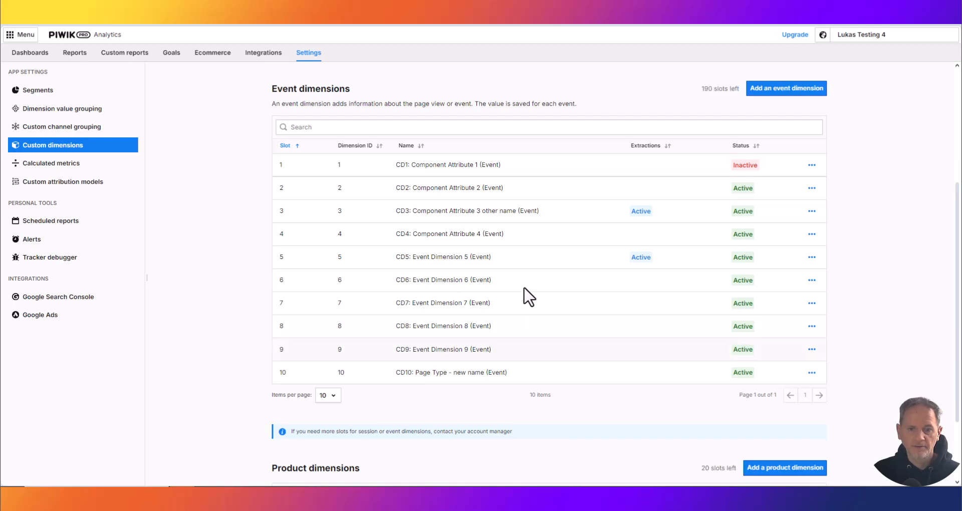